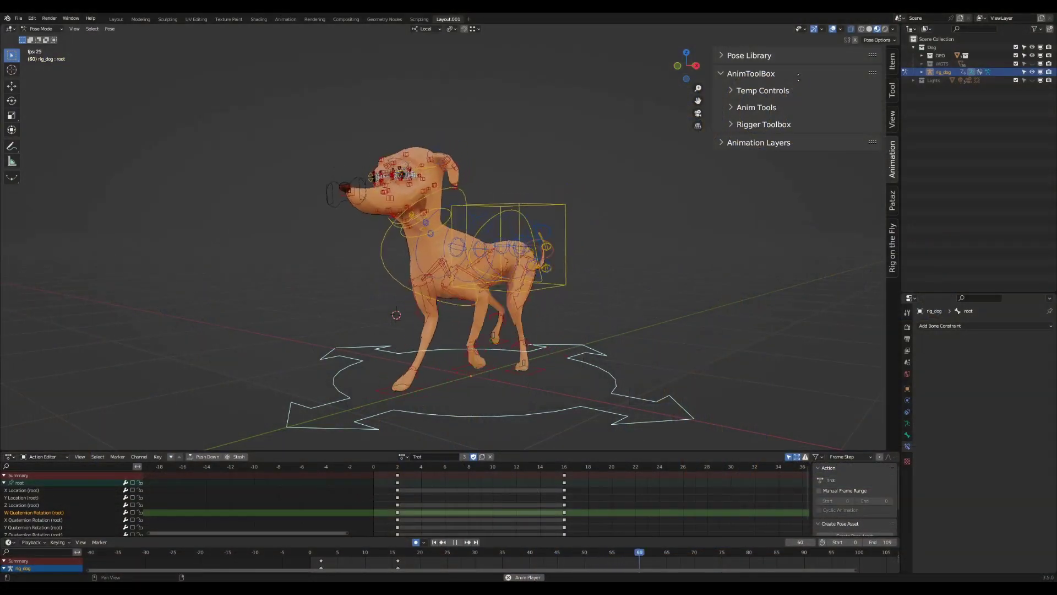
# Expand the Temp Controls section of AnimToolBox, keep Bone as the controller type, and stop the animation playback.
pyautogui.keyDown('ctrl'); pyautogui.moveTo(801, 84); pyautogui.dragTo(808, 93, button='middle'); pyautogui.keyUp('ctrl')
pyautogui.click(808, 94)
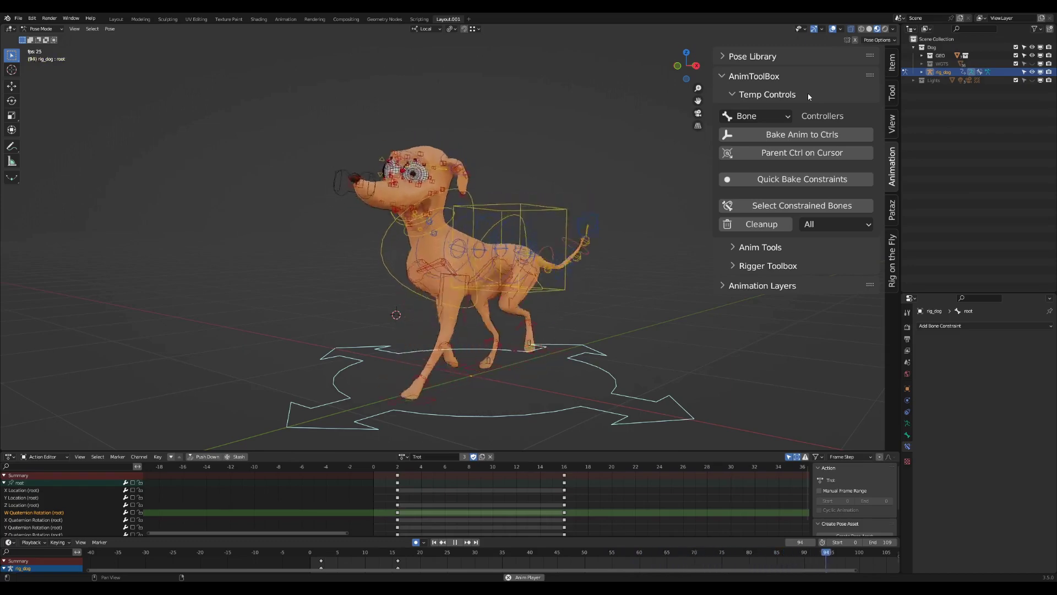
pyautogui.click(786, 117)
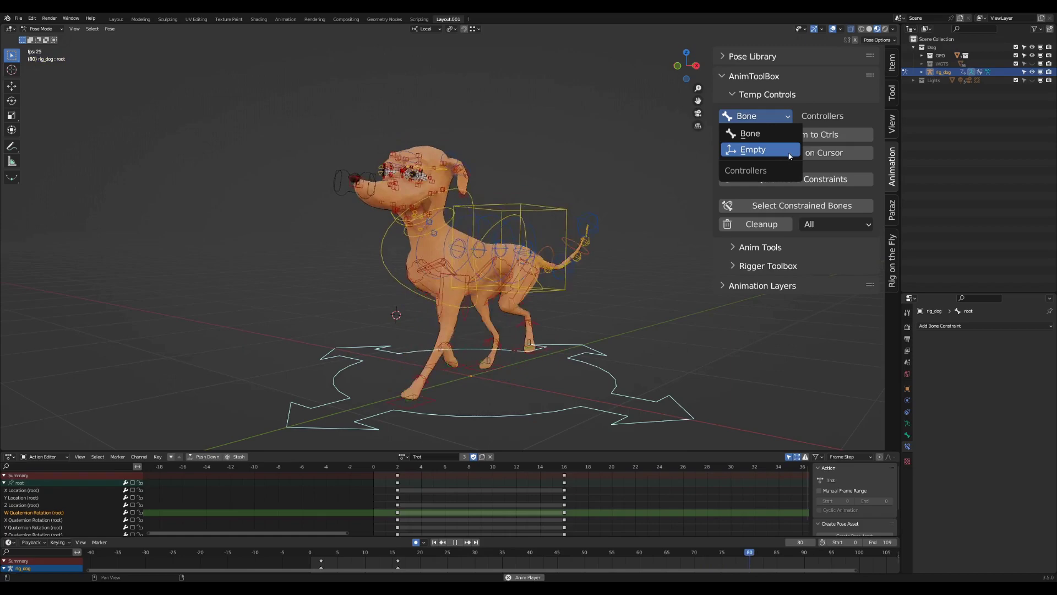
pyautogui.click(787, 119)
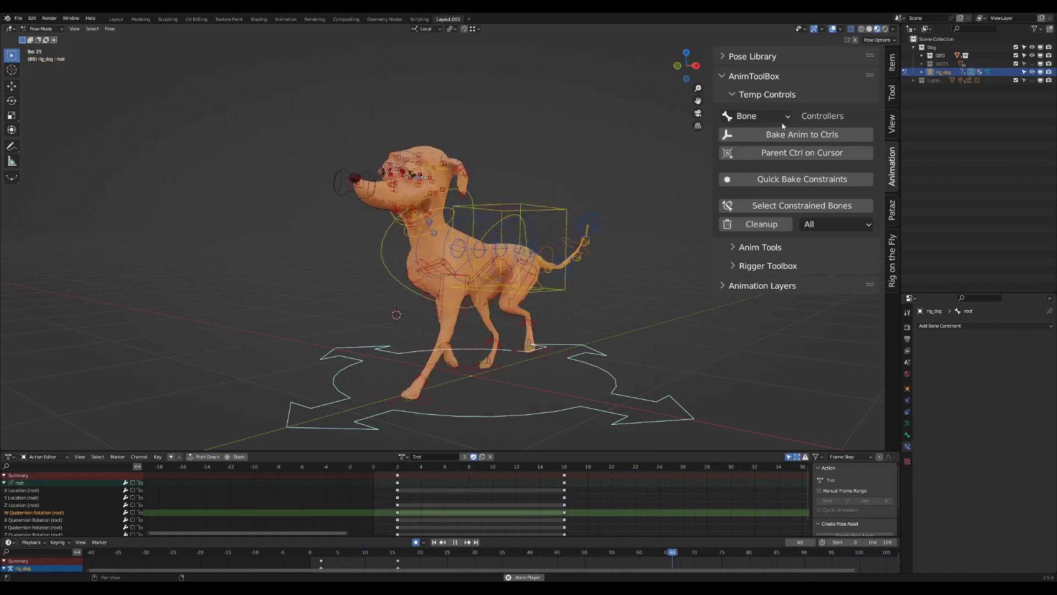
pyautogui.press('space')
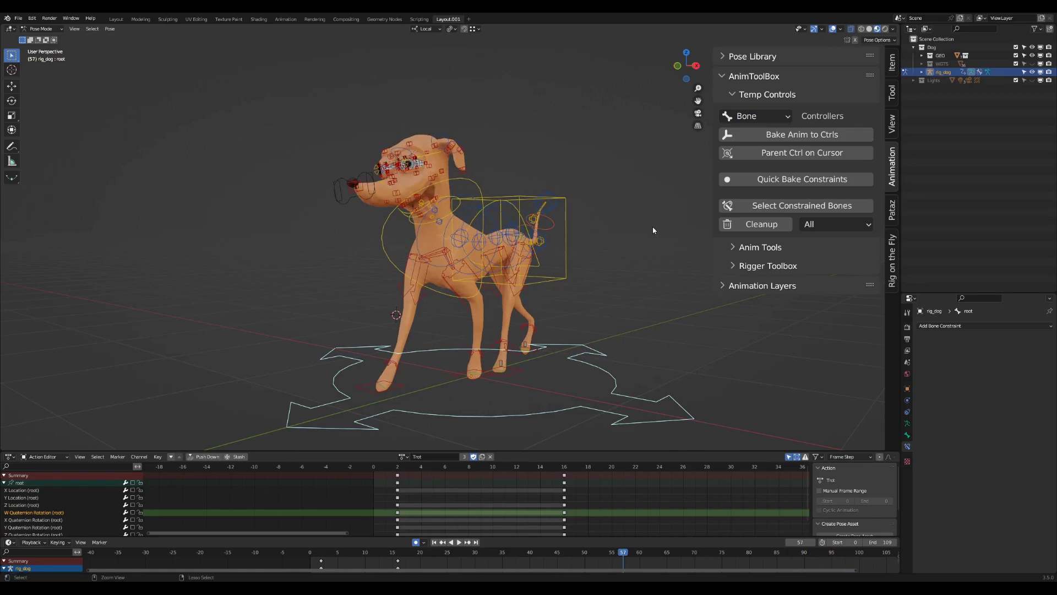
# Switch the dog rig to Object Mode and return it to Pose Mode.
pyautogui.hotkey('ctrl', 'Tab')
pyautogui.click(53, 29)
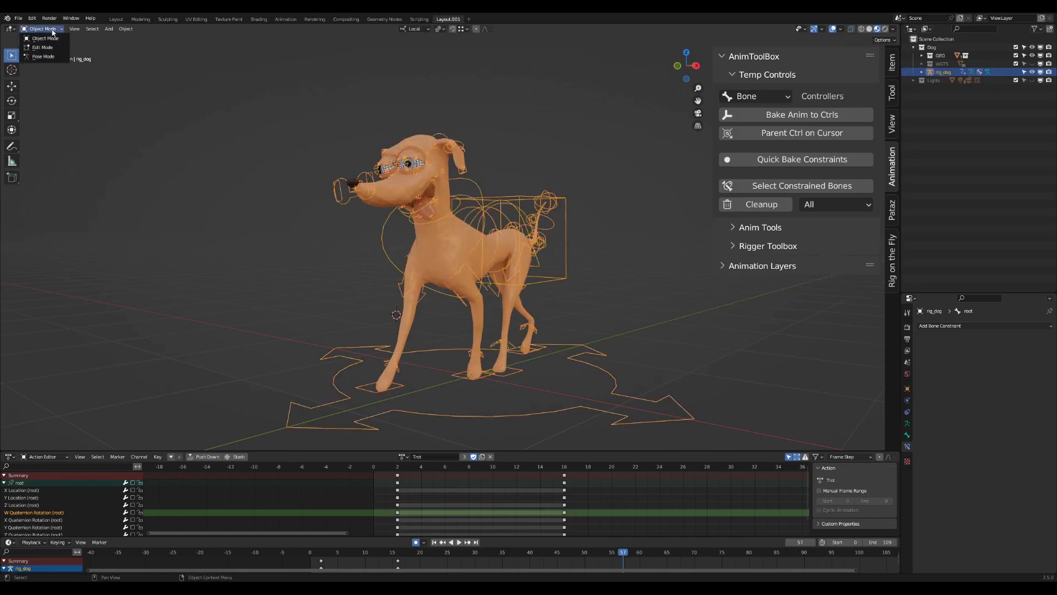
pyautogui.click(43, 57)
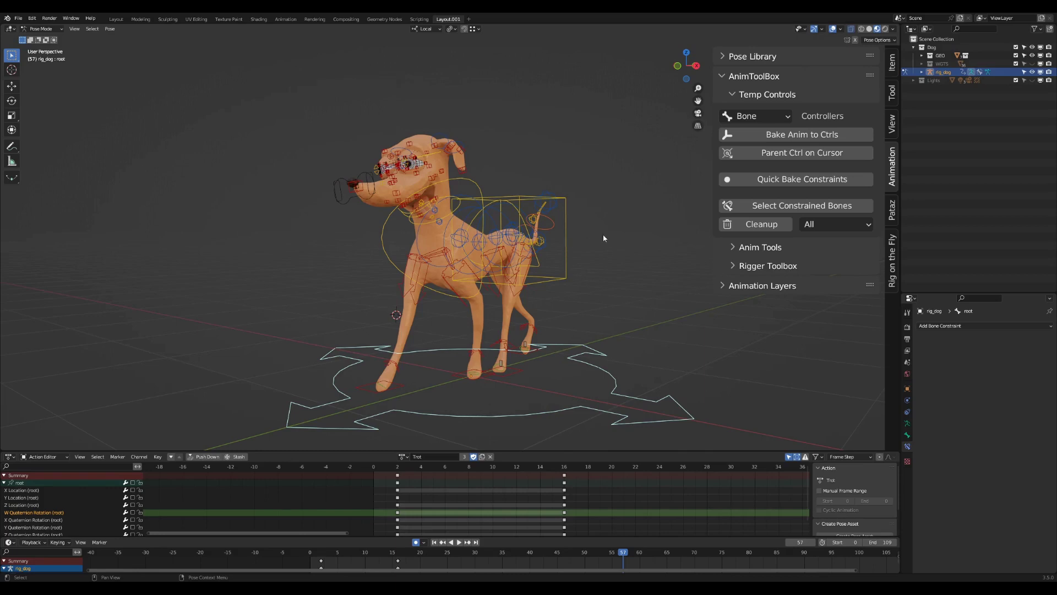
pyautogui.keyDown('shift'); pyautogui.moveTo(604, 237); pyautogui.dragTo(599, 234, button='middle'); pyautogui.keyUp('shift')
pyautogui.click(802, 137)
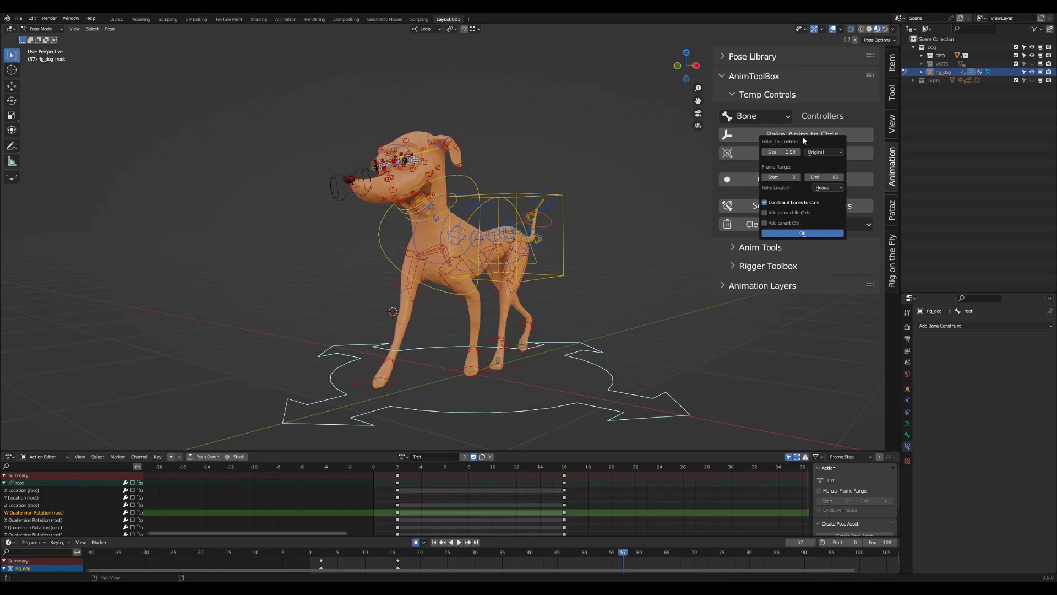
pyautogui.moveTo(827, 143); pyautogui.dragTo(787, 118)
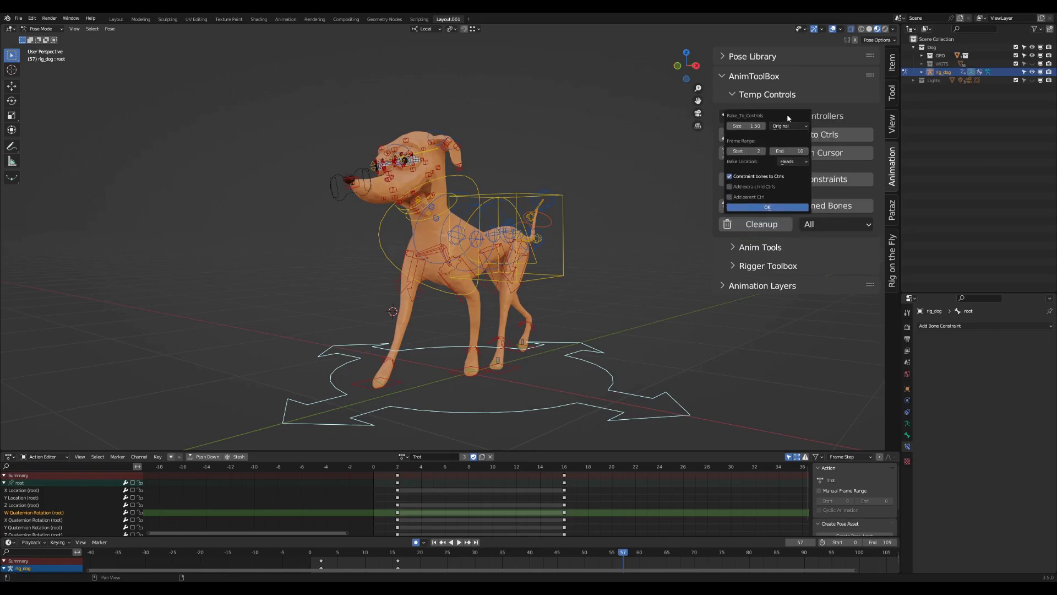
pyautogui.click(654, 206)
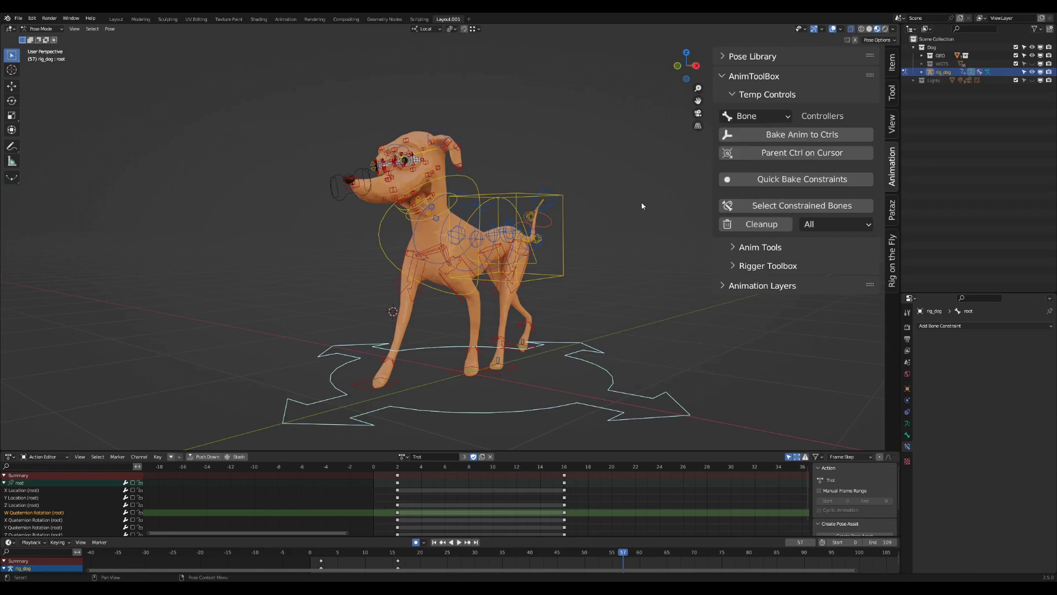
# Bake the animation of the left ear controls and the muzzle target to temporary bone controllers, using the Original display type.
pyautogui.scroll(4, 515, 204)
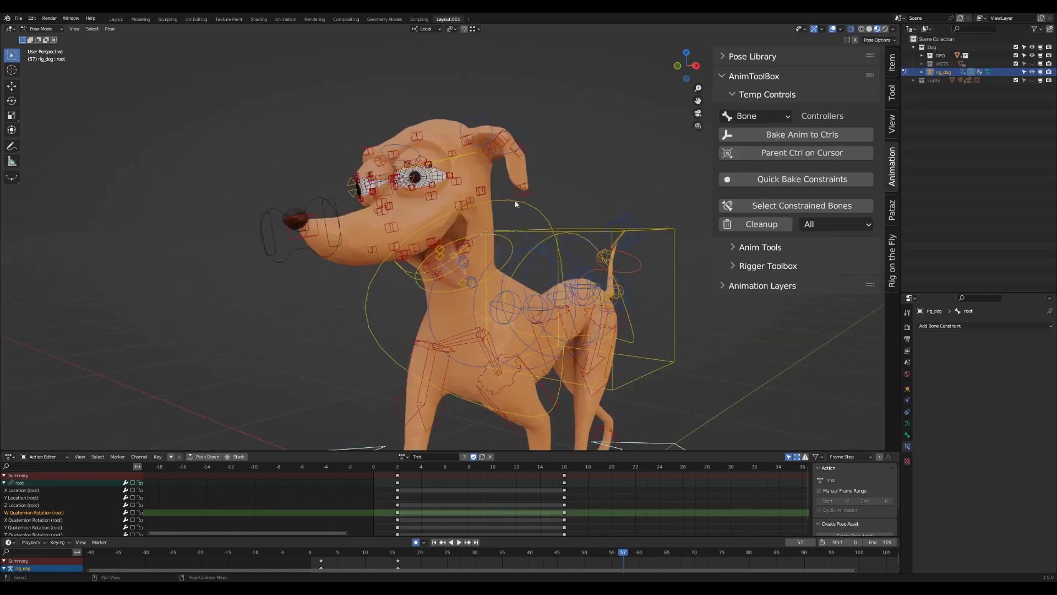
pyautogui.click(521, 132)
pyautogui.keyDown('shift'); pyautogui.click(505, 140); pyautogui.keyUp('shift')
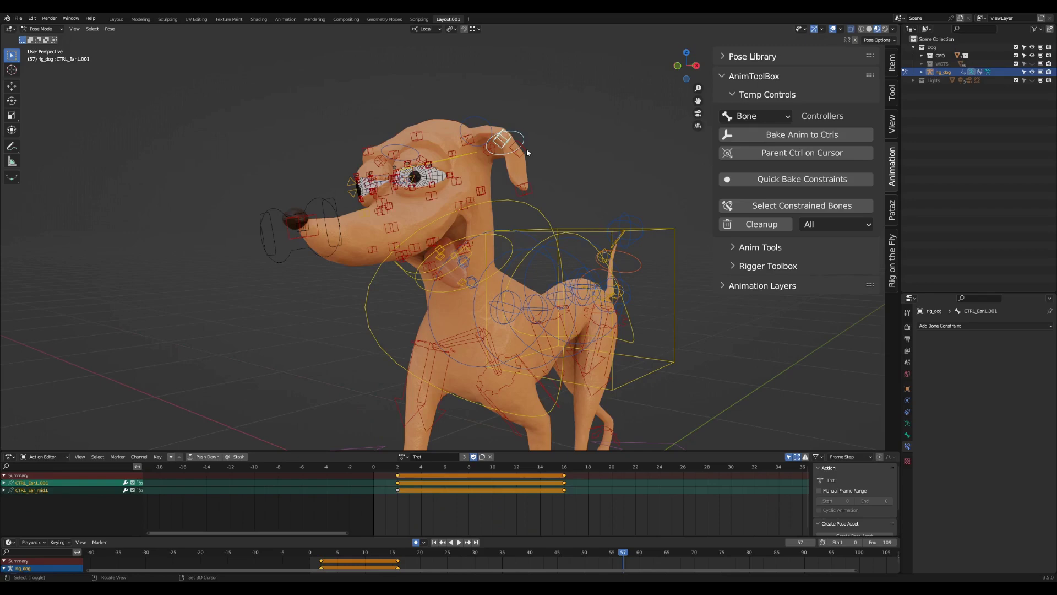
pyautogui.keyDown('shift'); pyautogui.click(525, 149); pyautogui.keyUp('shift')
pyautogui.keyDown('shift'); pyautogui.click(529, 184); pyautogui.keyUp('shift')
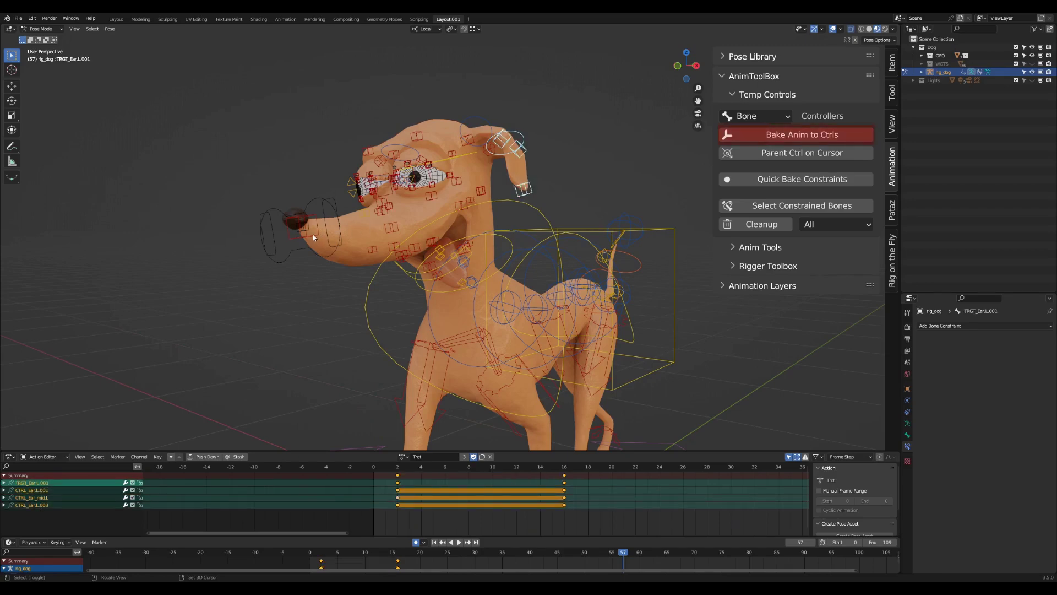
pyautogui.click(313, 236)
pyautogui.click(804, 136)
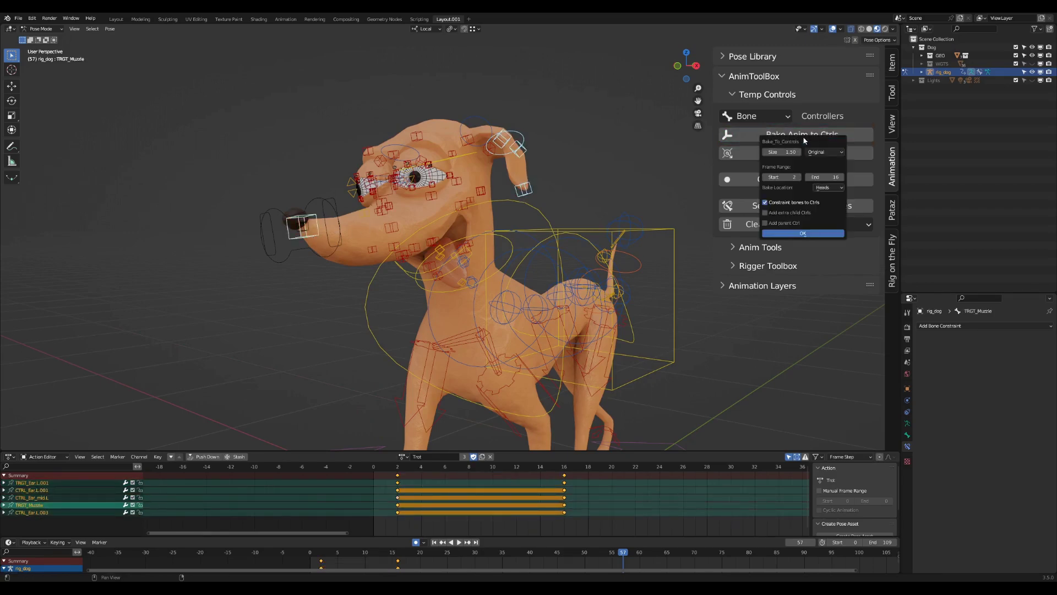
pyautogui.click(826, 152)
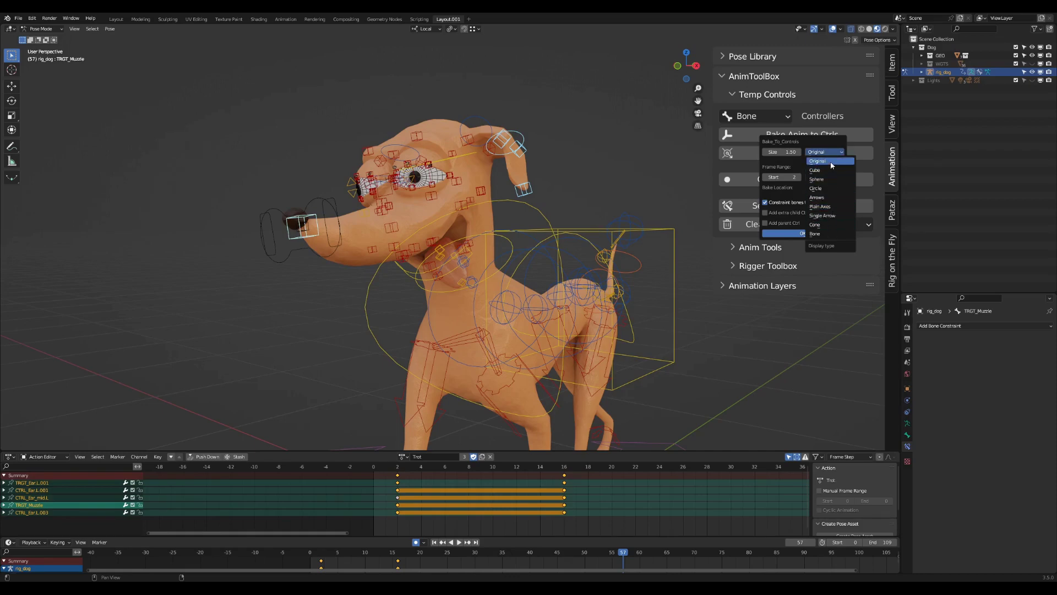
pyautogui.click(831, 162)
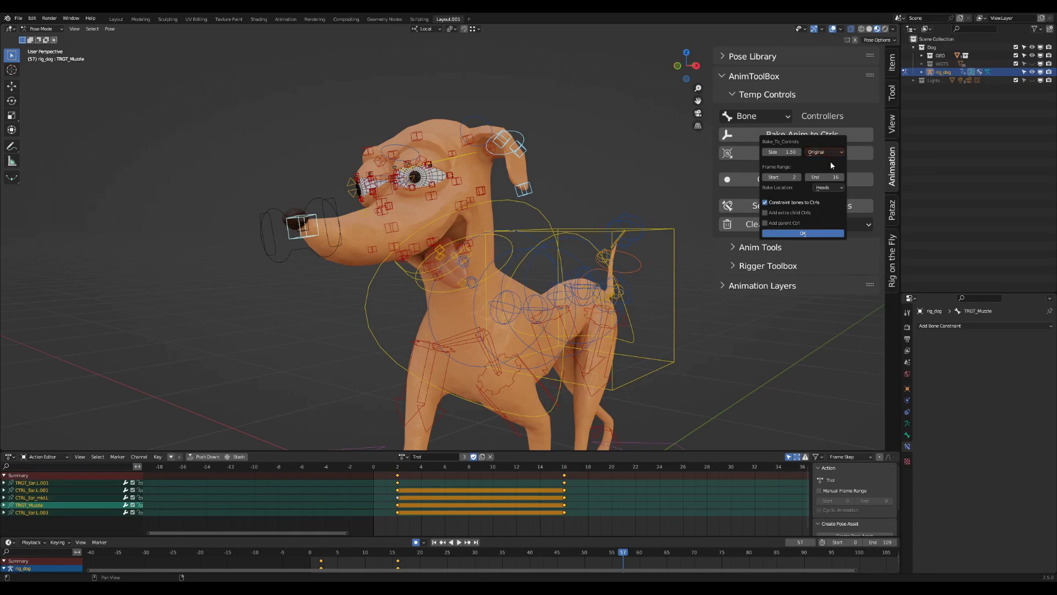
pyautogui.click(830, 235)
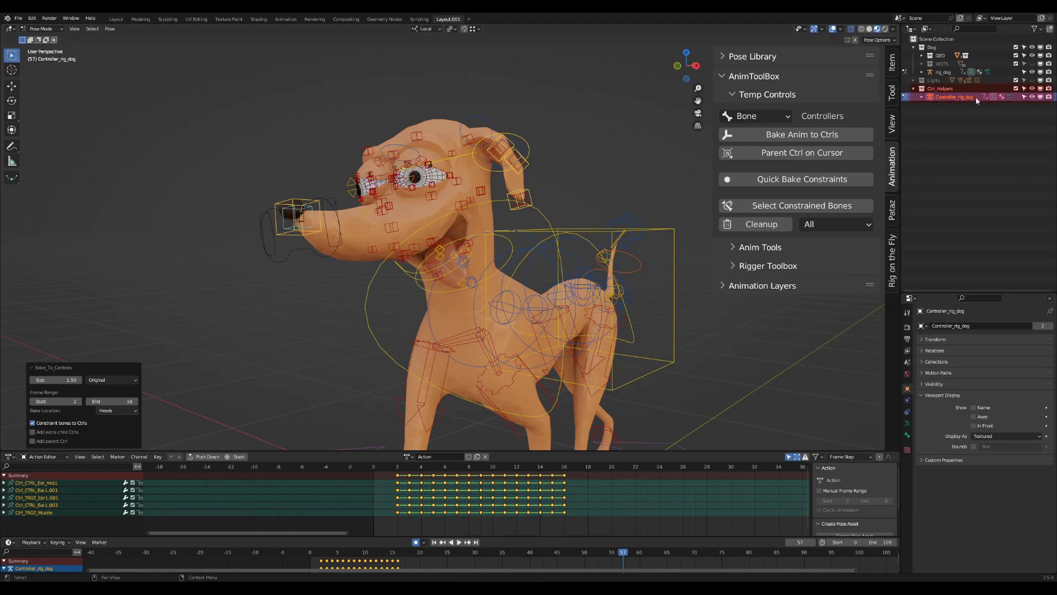
# Scrub through the baked animation and examine the bone constraint on the ear-tip target of the dog rig.
pyautogui.click(449, 468)
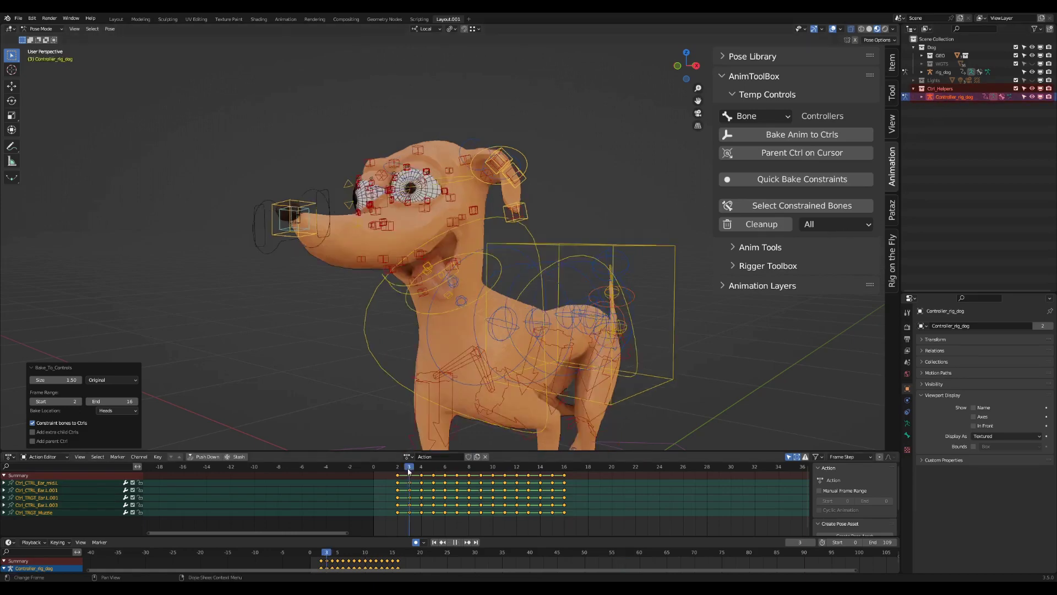
pyautogui.press('space')
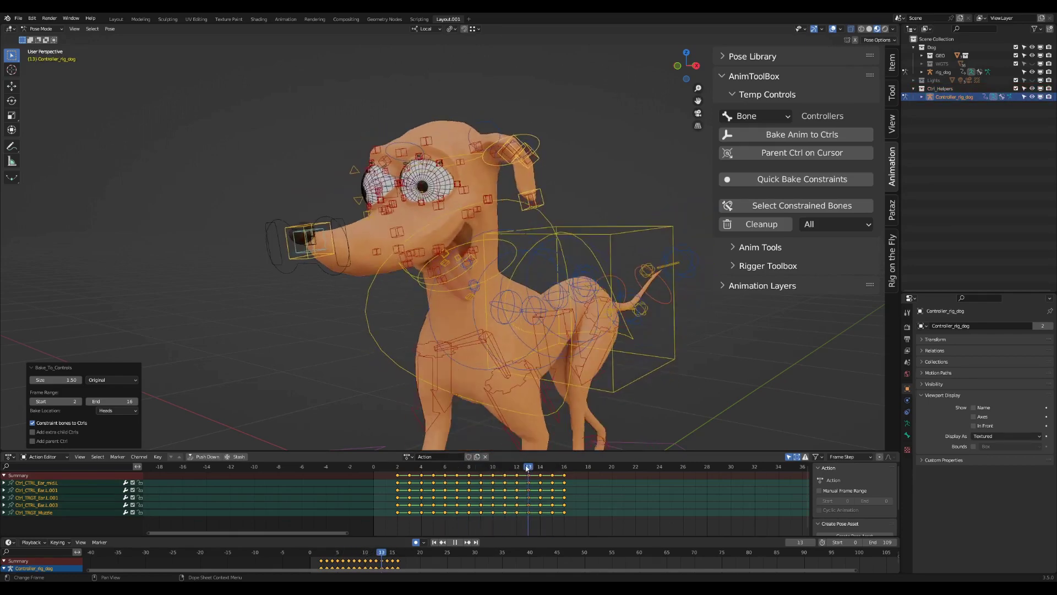
pyautogui.press('space')
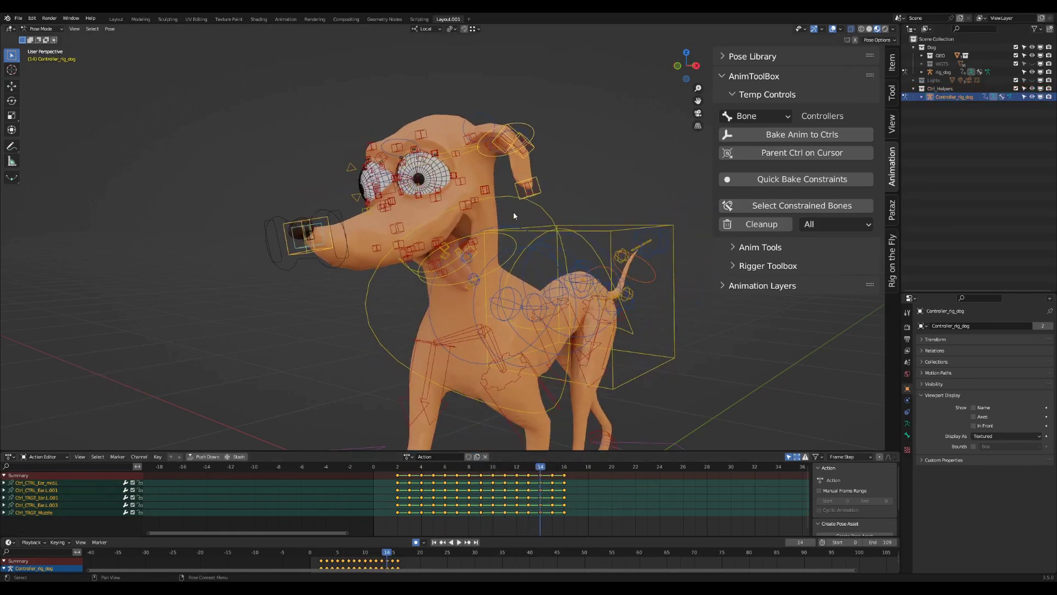
pyautogui.click(527, 188)
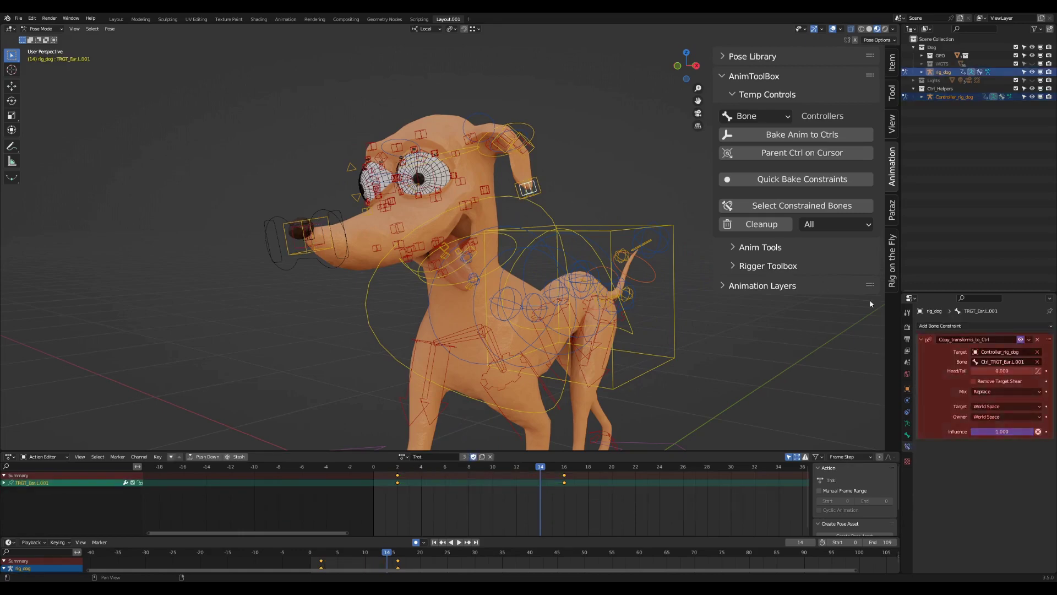
pyautogui.click(622, 252)
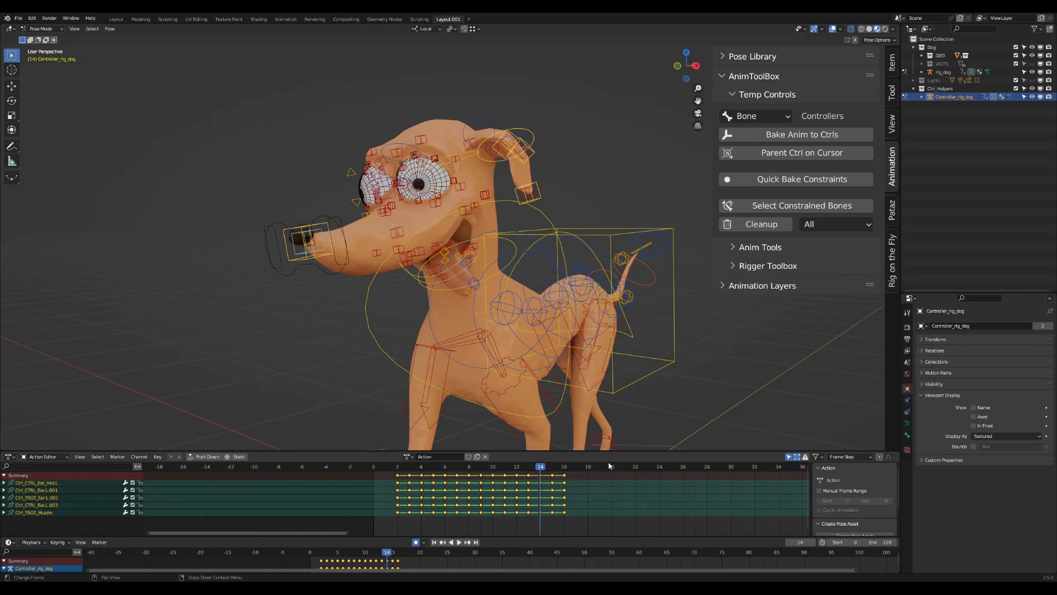
# Make the temporary controllers' curves cyclic with the F-Modifier extrapolation and play the loop past the last key.
pyautogui.moveTo(556, 469); pyautogui.dragTo(600, 470)
pyautogui.hotkey('shift', 'e')
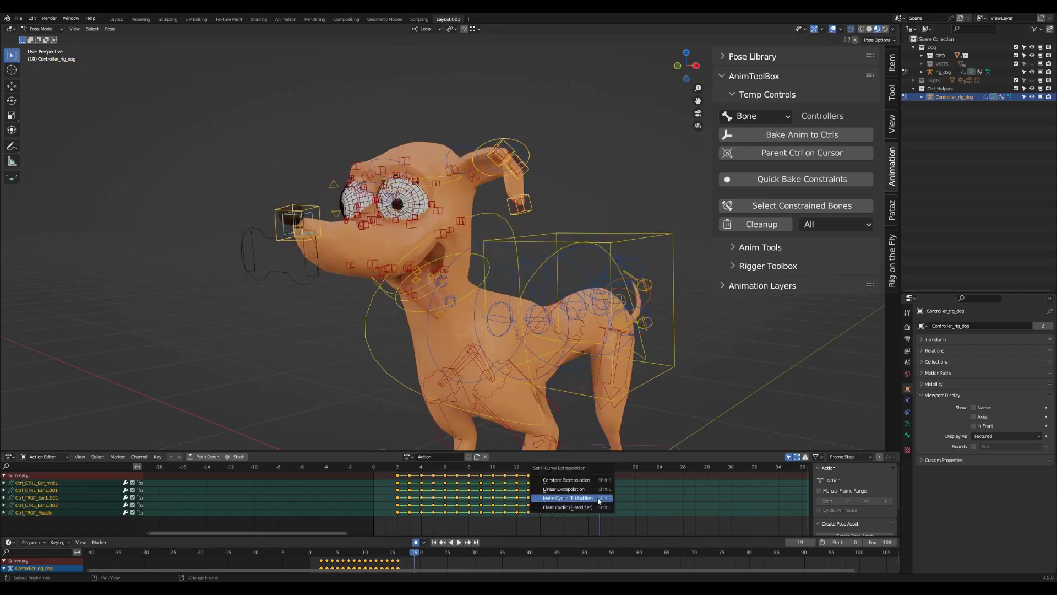
pyautogui.click(599, 499)
pyautogui.press('space')
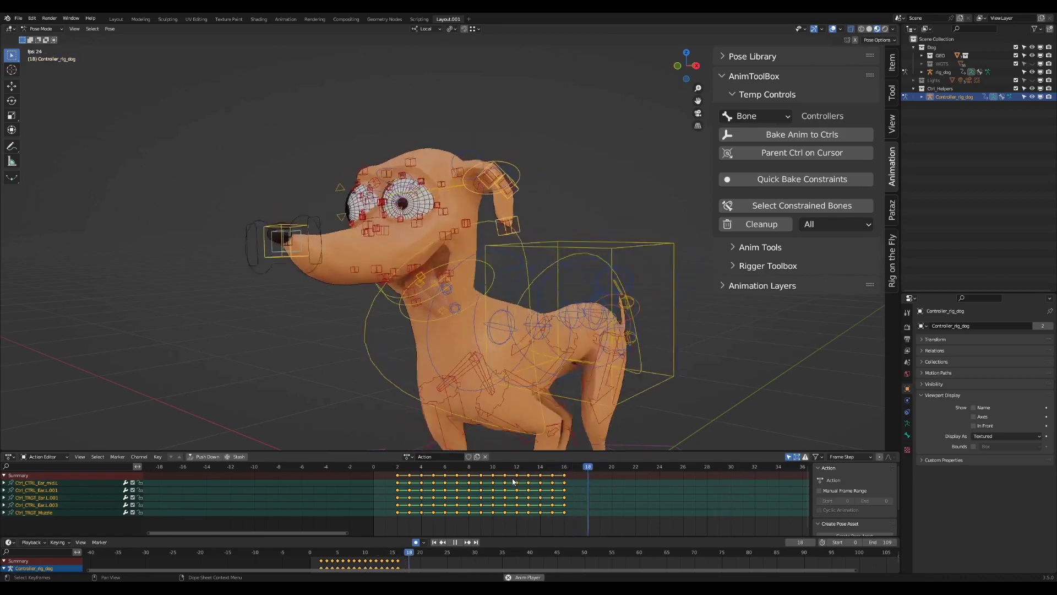
pyautogui.press('space')
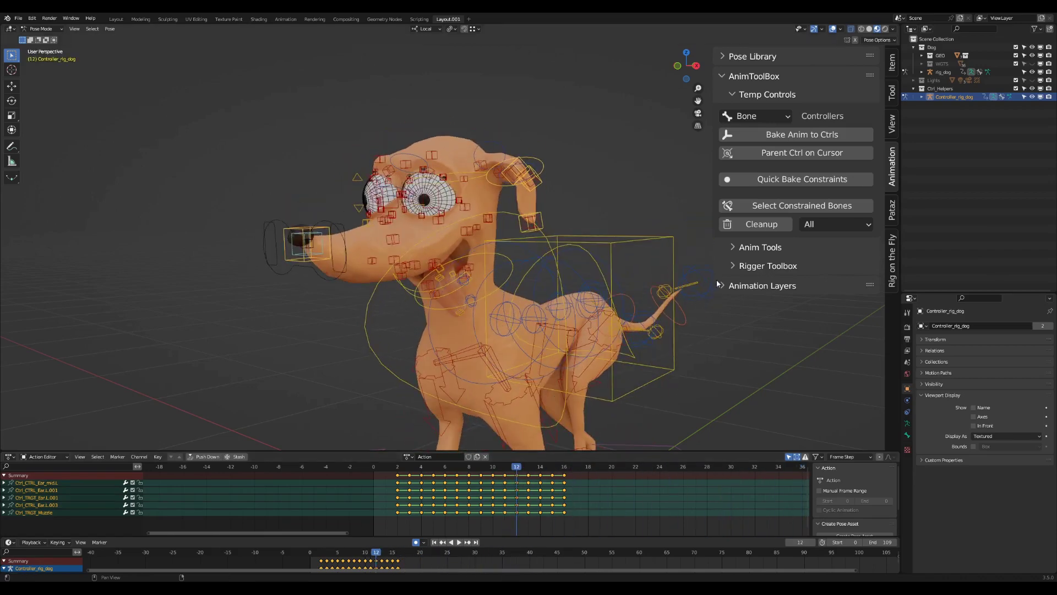
# Offset the ear and muzzle controllers' keyframes with a frame offset of 1.00 and review the overlapping motion.
pyautogui.click(795, 249)
pyautogui.click(856, 269)
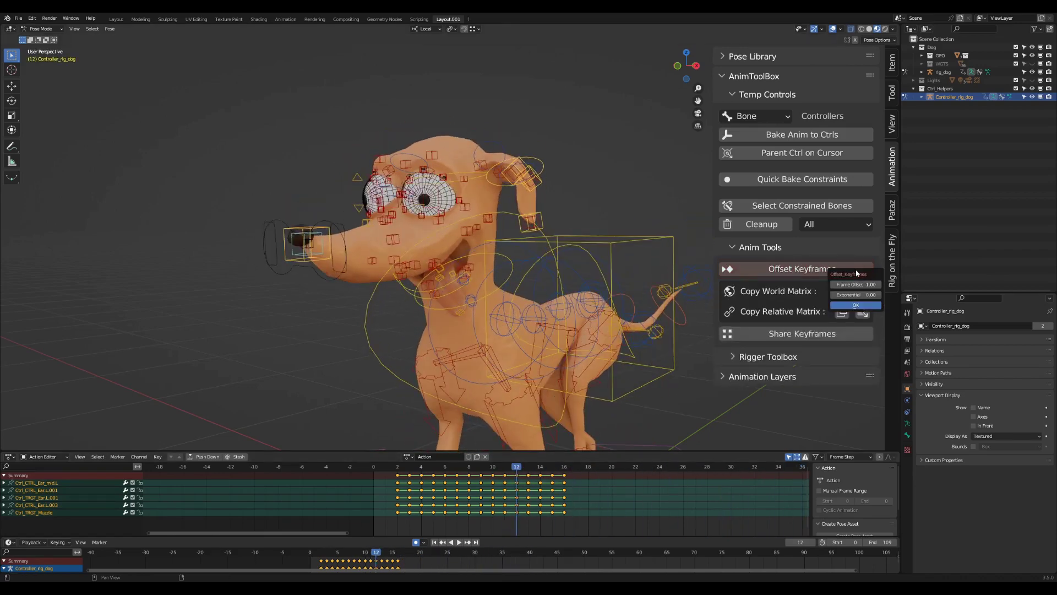
pyautogui.click(859, 305)
pyautogui.press('space')
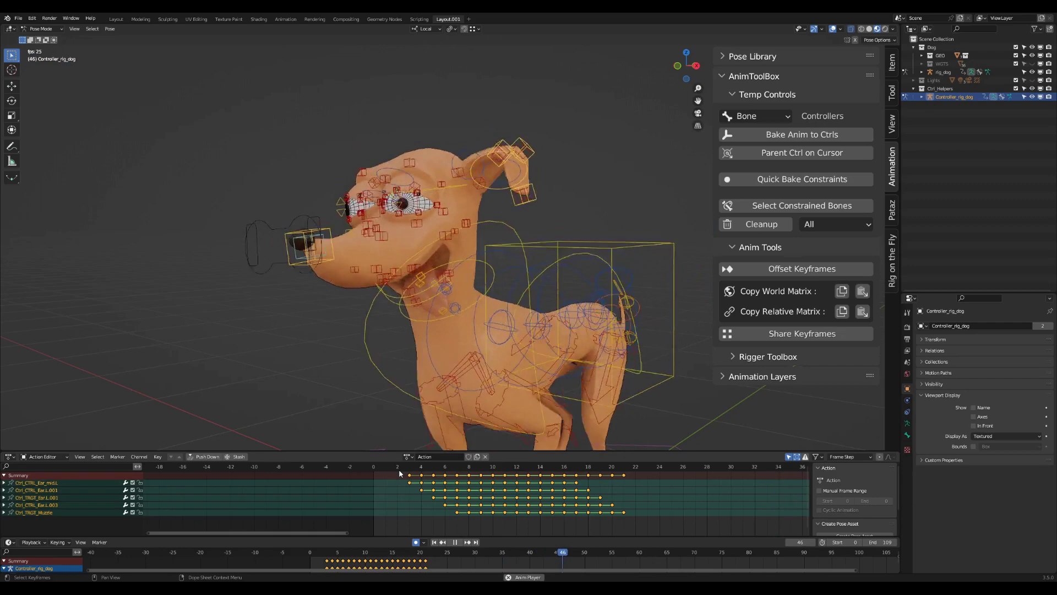
pyautogui.press('space')
pyautogui.moveTo(405, 470); pyautogui.dragTo(695, 481)
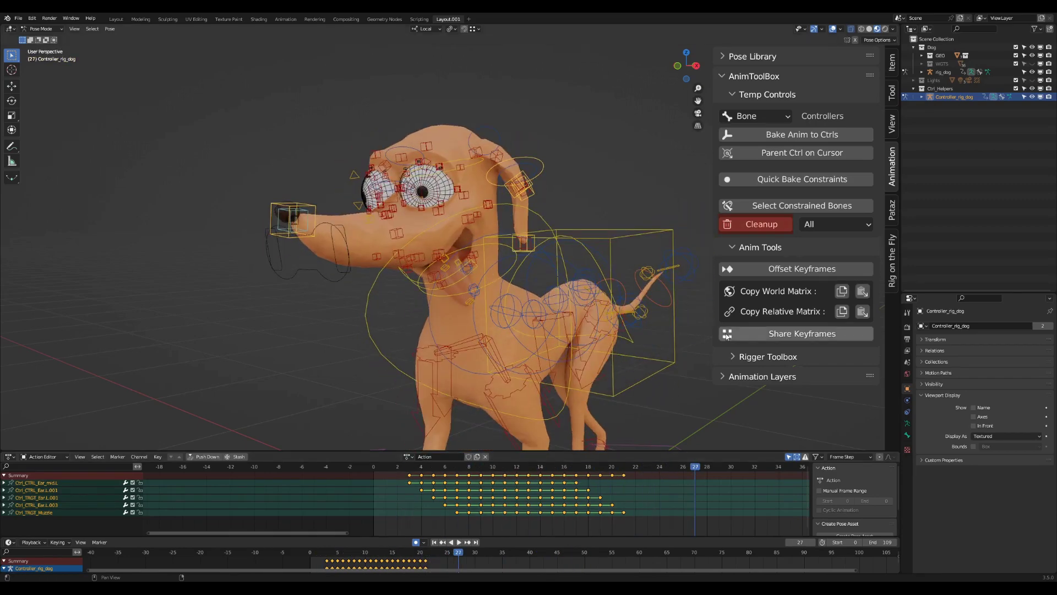
# Try cleaning up all temporary controllers without baking, scrub the result, and undo the cleanup.
pyautogui.click(786, 228)
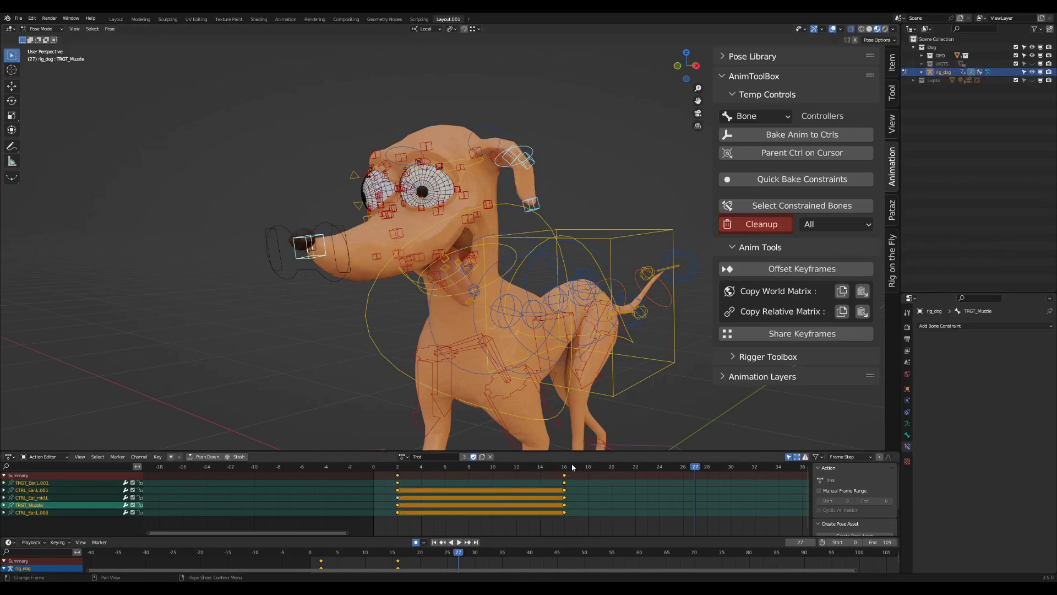
pyautogui.moveTo(571, 467); pyautogui.dragTo(529, 468)
pyautogui.hotkey('ctrl', 'z')
pyautogui.hotkey('ctrl', 'z')
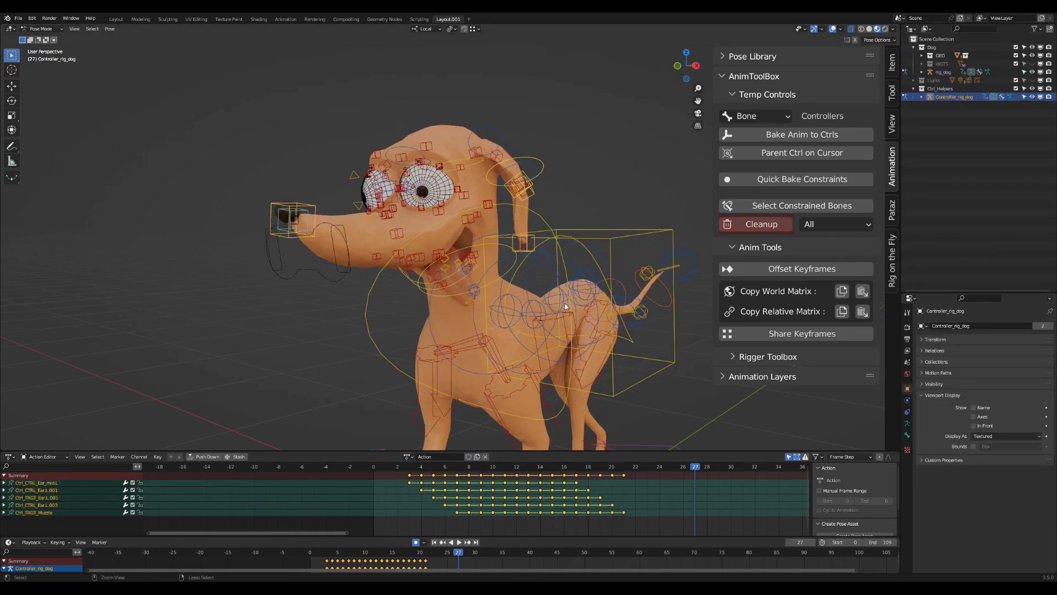
# Quick-bake the constraints onto the rig's ear and muzzle bones and delete their keyframes at frame 2.
pyautogui.click(861, 182)
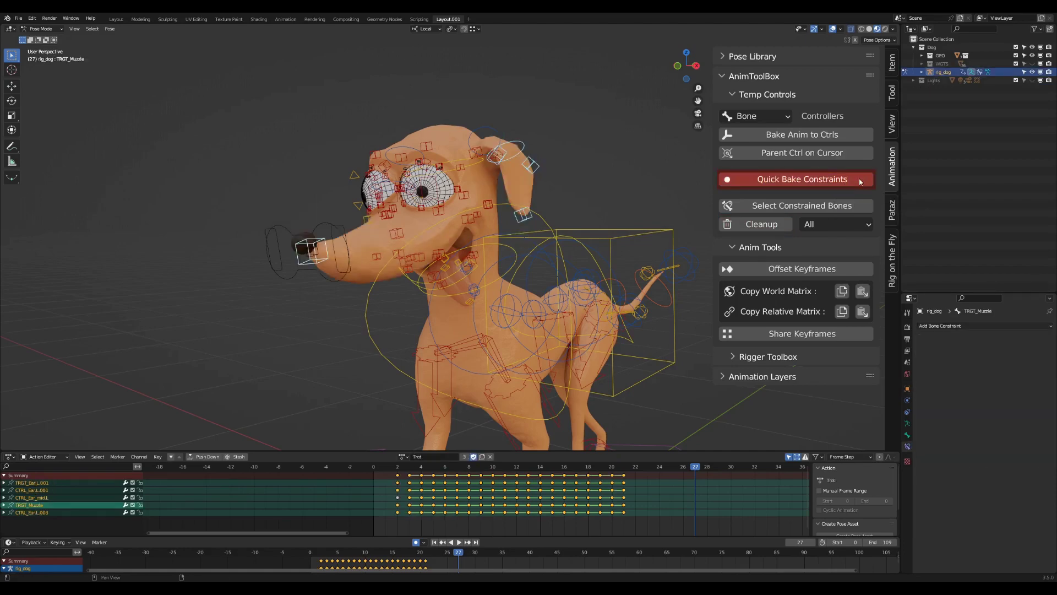
pyautogui.moveTo(409, 470)
pyautogui.mouseDown()
pyautogui.moveTo(530, 470)
pyautogui.moveTo(399, 470)
pyautogui.mouseUp()
pyautogui.click(397, 475)
pyautogui.press('x')
pyautogui.click(382, 492)
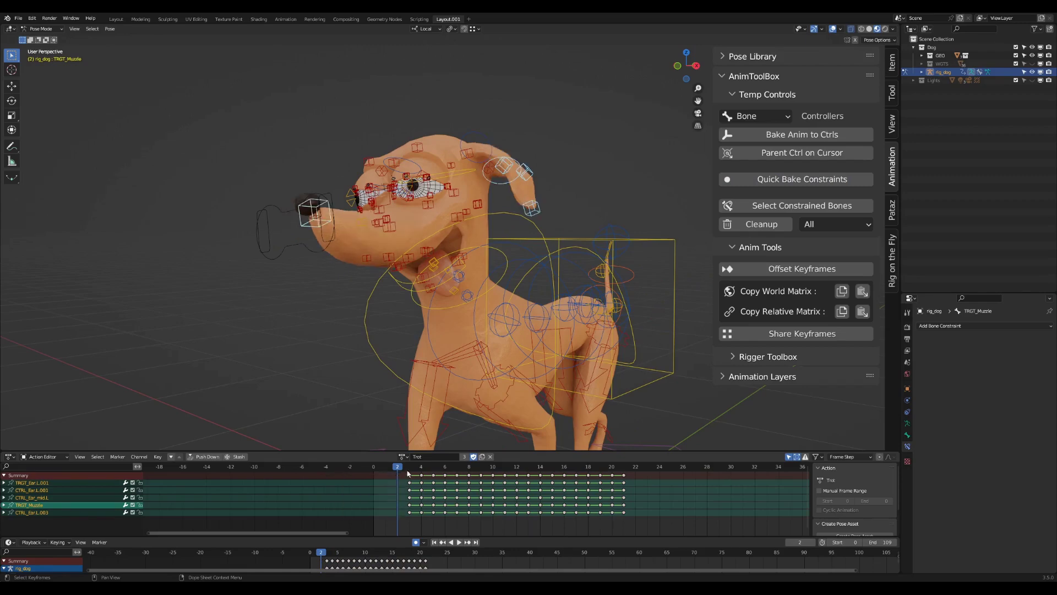
# Compare the loop's start and end poses and delete the baked keyframes from frame 18 onward.
pyautogui.click(408, 471)
pyautogui.moveTo(566, 470); pyautogui.dragTo(588, 467)
pyautogui.click(410, 469)
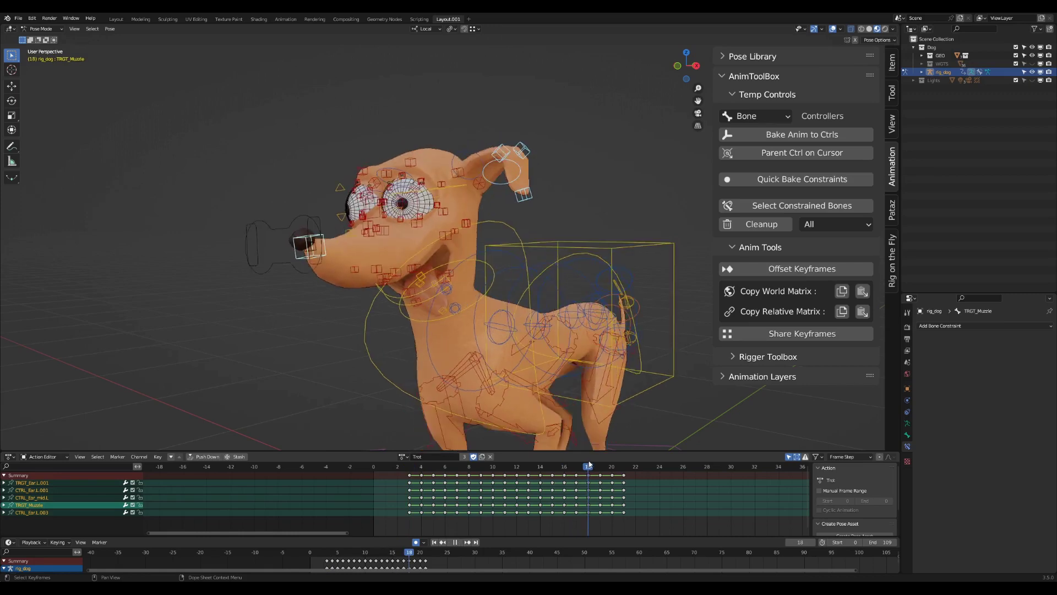
pyautogui.keyDown('ctrl'); pyautogui.click(611, 470); pyautogui.keyUp('ctrl')
pyautogui.press('x')
pyautogui.click(608, 492)
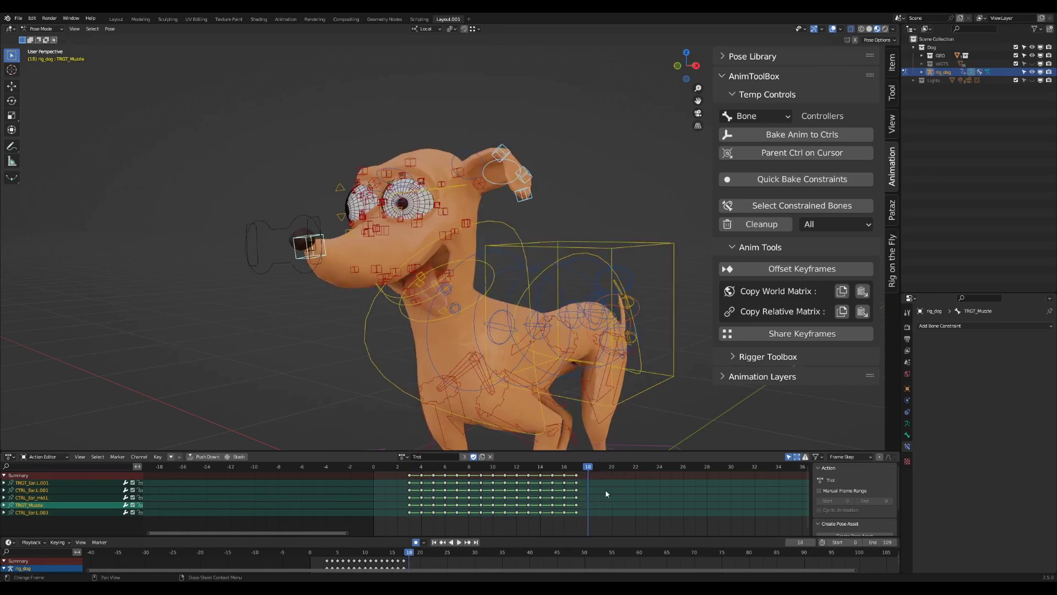
# Make all remaining ear and muzzle curves cyclic with the F-Modifier extrapolation and play the animation.
pyautogui.press('a')
pyautogui.hotkey('shift', 'e')
pyautogui.click(608, 492)
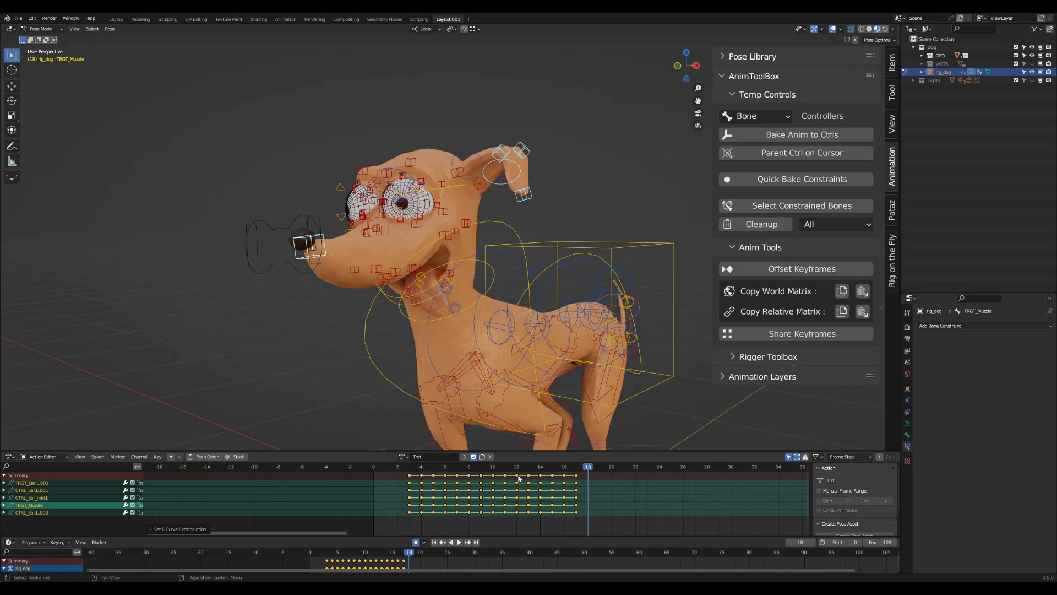
pyautogui.press('space')
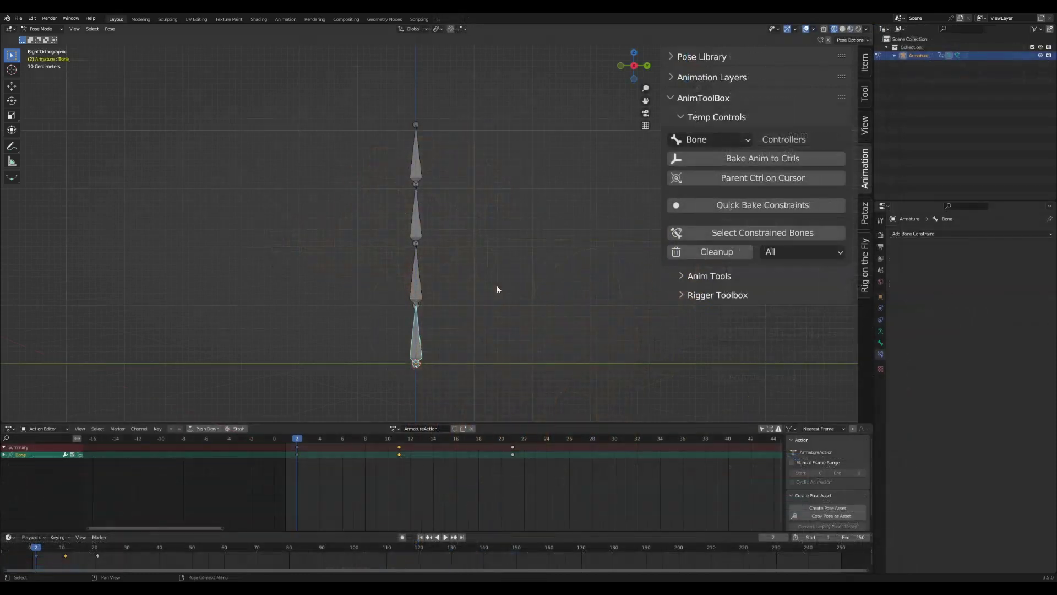
# Select all four bones of the chain and bake their animation to cube-shaped controllers located at the bone heads.
pyautogui.scroll(2, 498, 287)
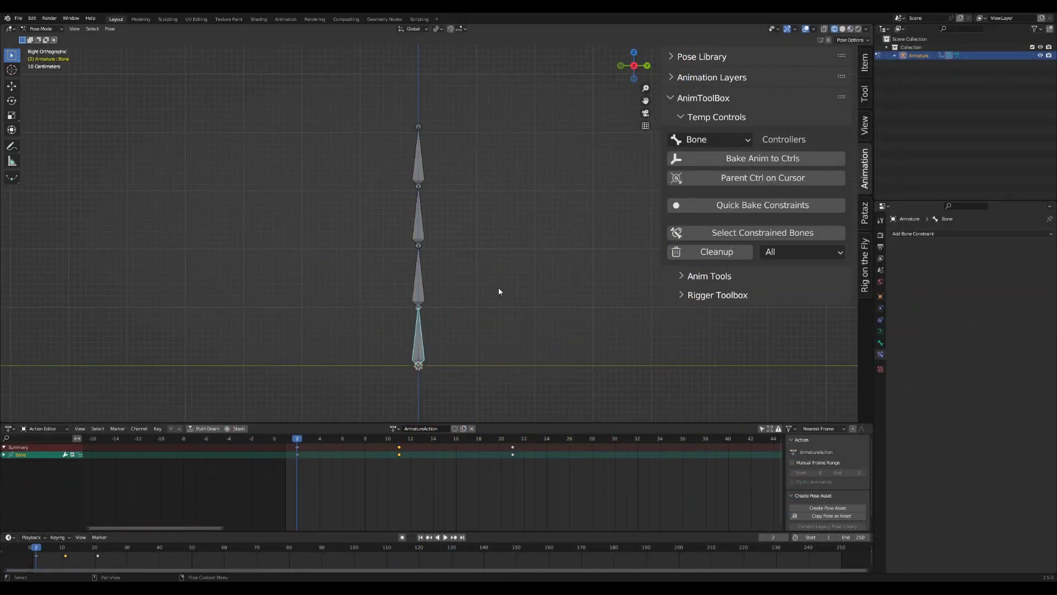
pyautogui.keyDown('shift'); pyautogui.click(414, 293); pyautogui.keyUp('shift')
pyautogui.keyDown('shift'); pyautogui.click(416, 212); pyautogui.keyUp('shift')
pyautogui.keyDown('shift'); pyautogui.click(416, 156); pyautogui.keyUp('shift')
pyautogui.click(789, 159)
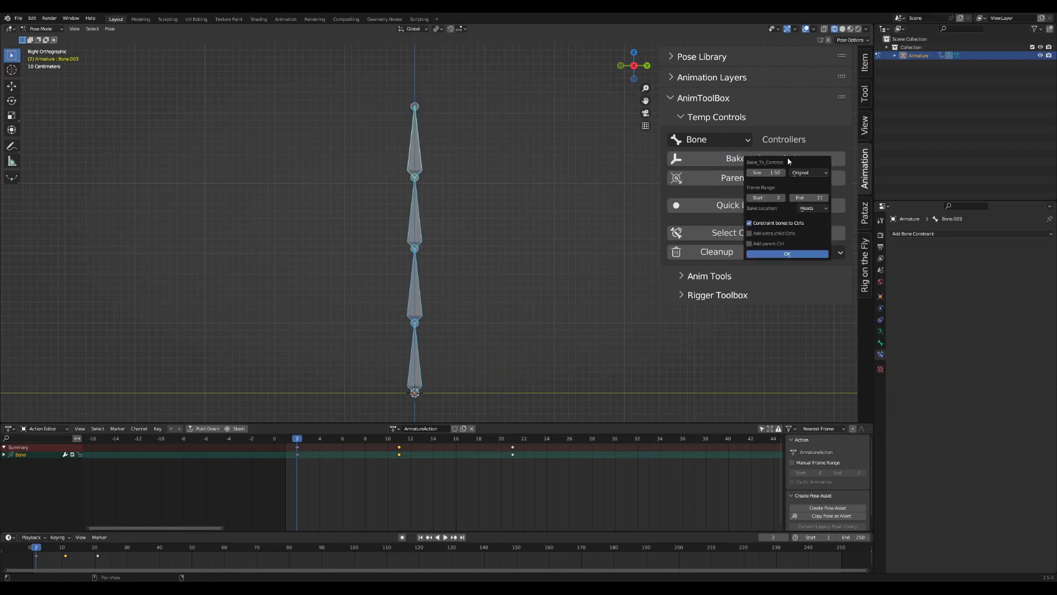
pyautogui.click(826, 175)
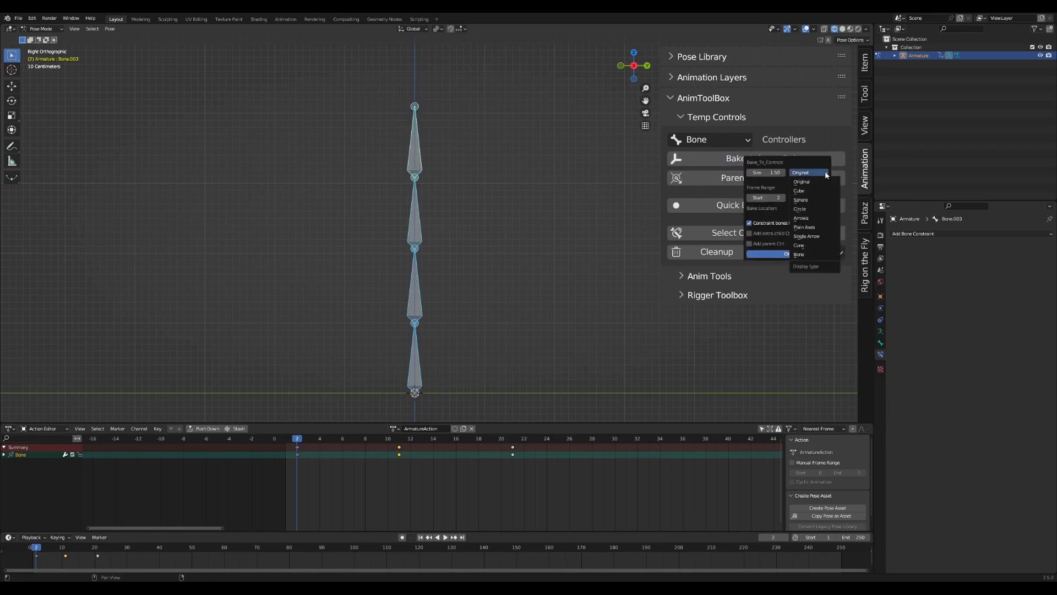
pyautogui.click(808, 190)
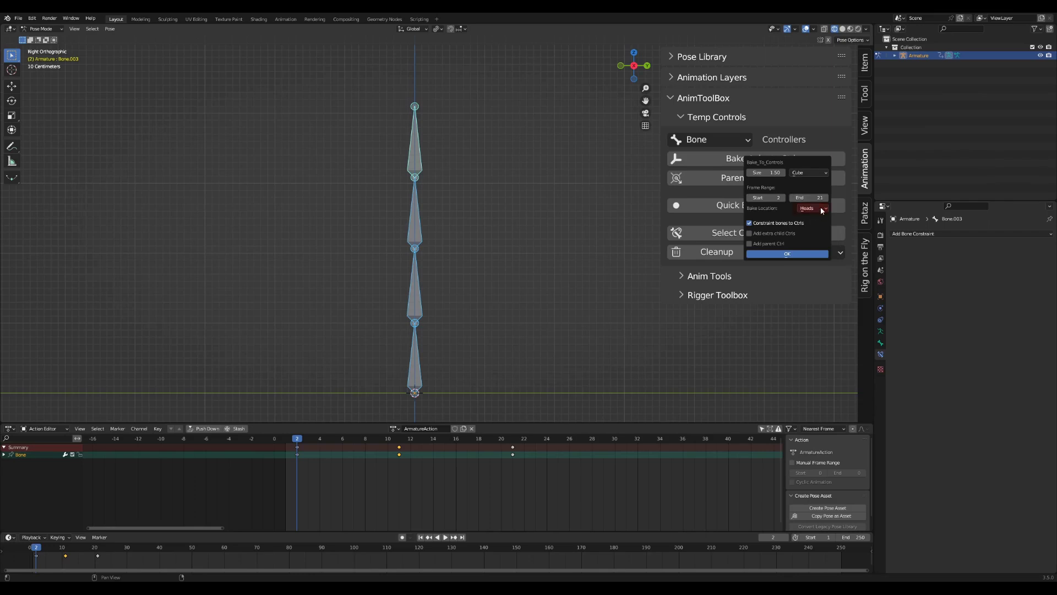
pyautogui.click(821, 209)
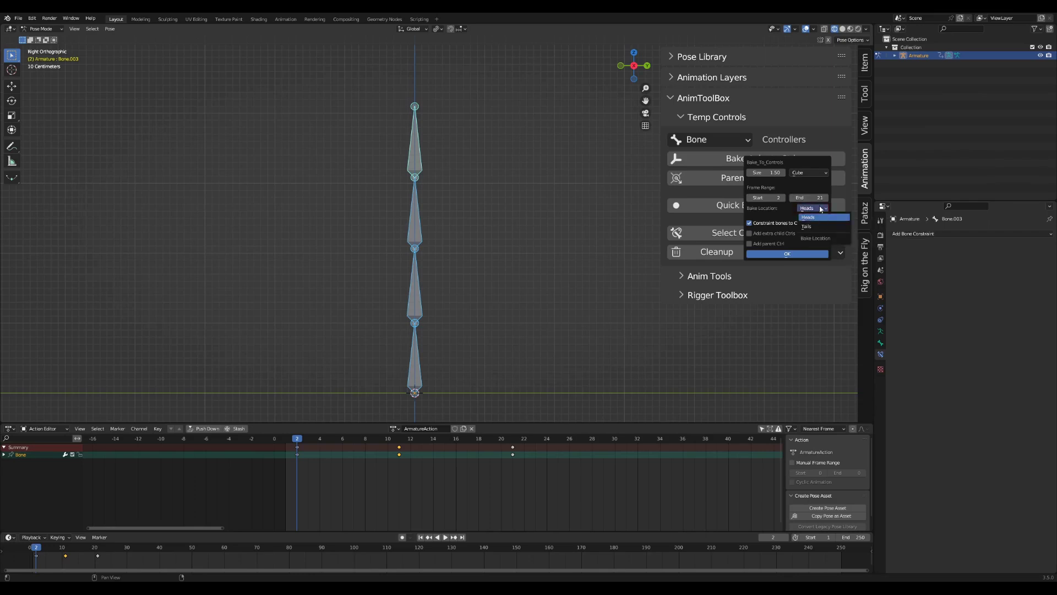
pyautogui.click(821, 209)
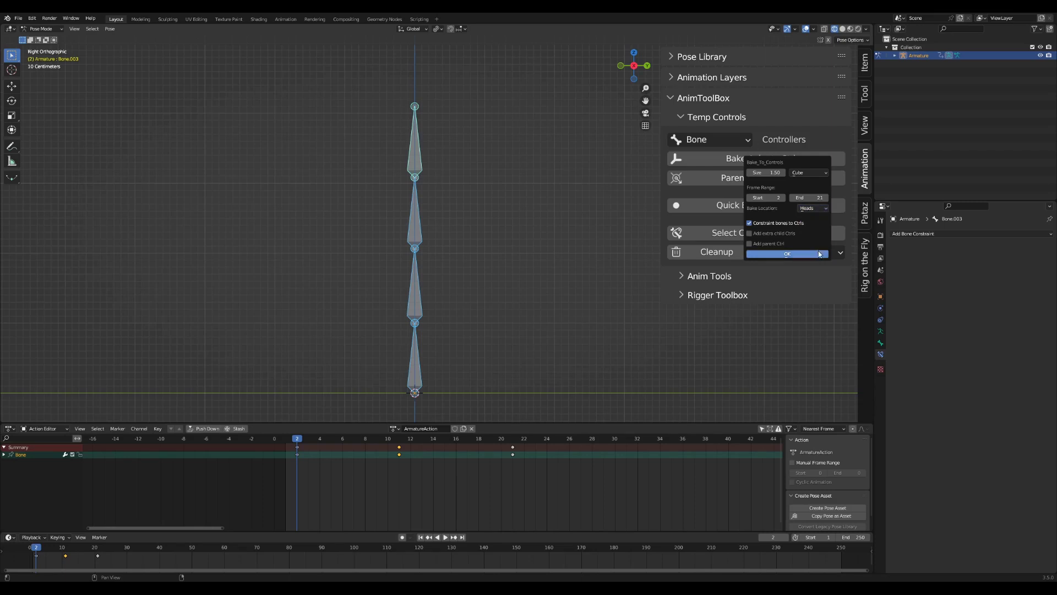
pyautogui.click(787, 254)
# Scrub the baked animation to frame 7 and inspect the constraint on the lowest bone of the chain.
pyautogui.keyDown('shift'); pyautogui.moveTo(494, 361); pyautogui.dragTo(457, 339, button='middle'); pyautogui.keyUp('shift')
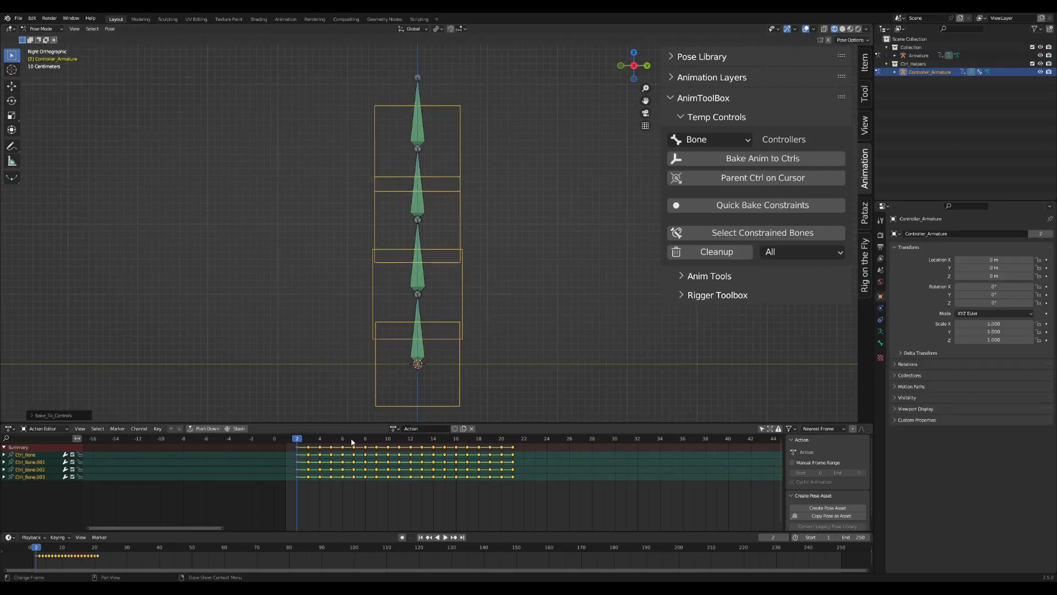
pyautogui.moveTo(303, 440); pyautogui.dragTo(354, 439)
pyautogui.click(454, 356)
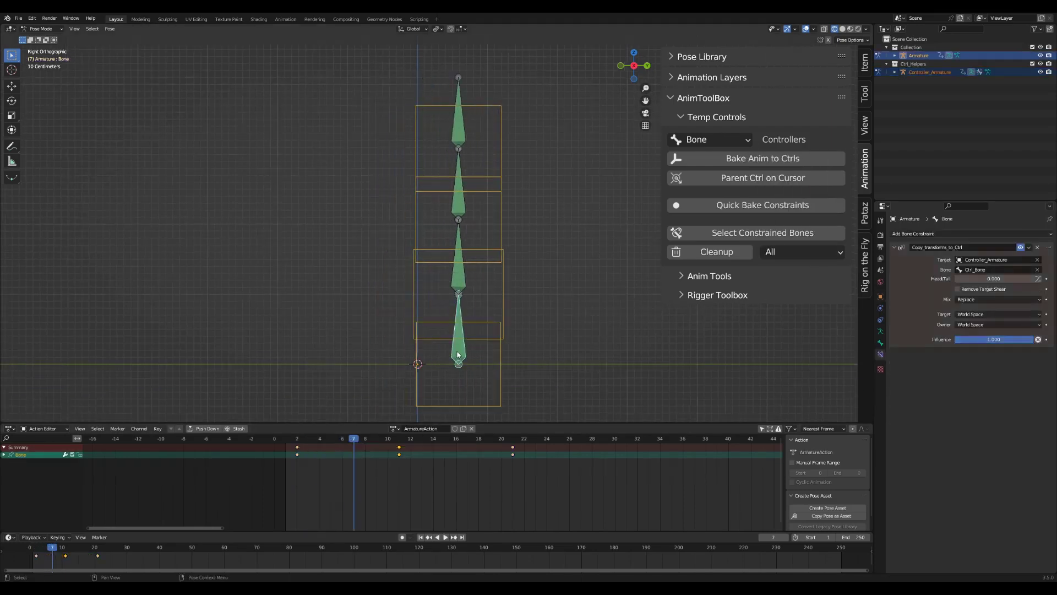
# Offset the keyframes of the four cube controllers along the chain and play the overlapping motion.
pyautogui.click(502, 314)
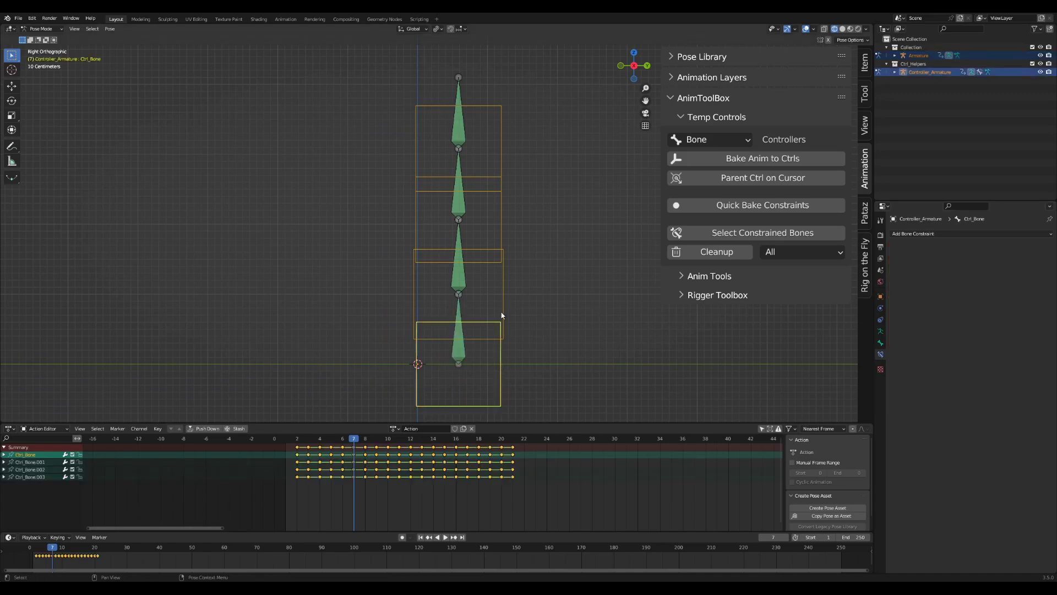
pyautogui.click(504, 189)
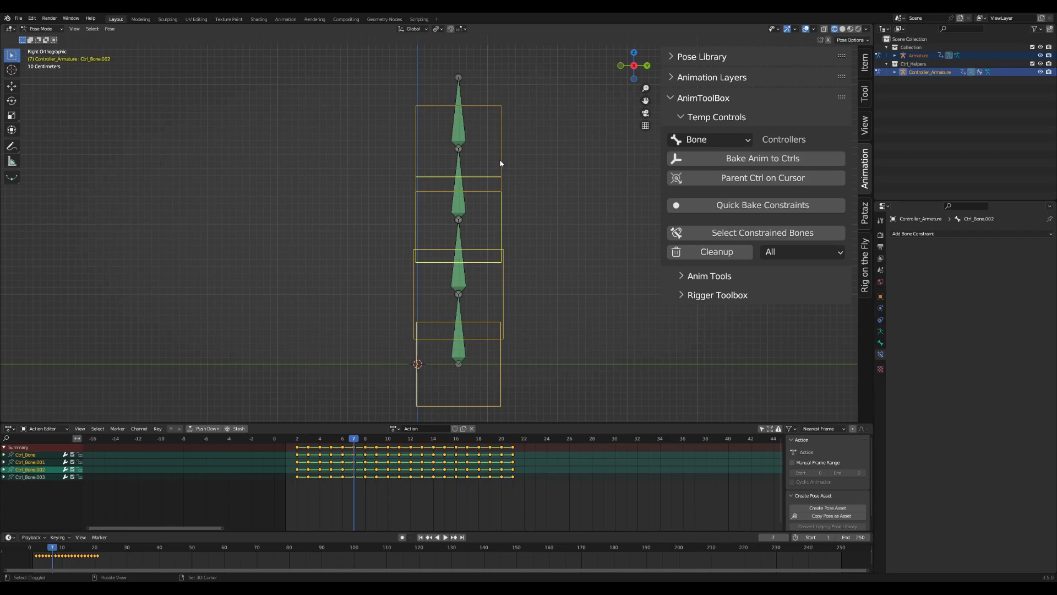
pyautogui.click(501, 163)
pyautogui.click(716, 276)
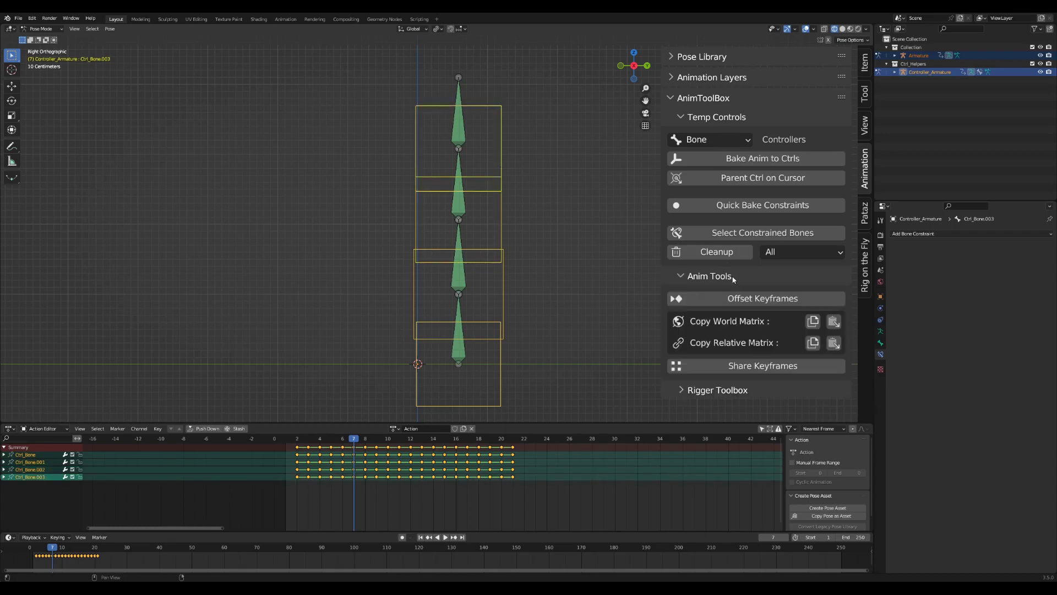
pyautogui.click(762, 299)
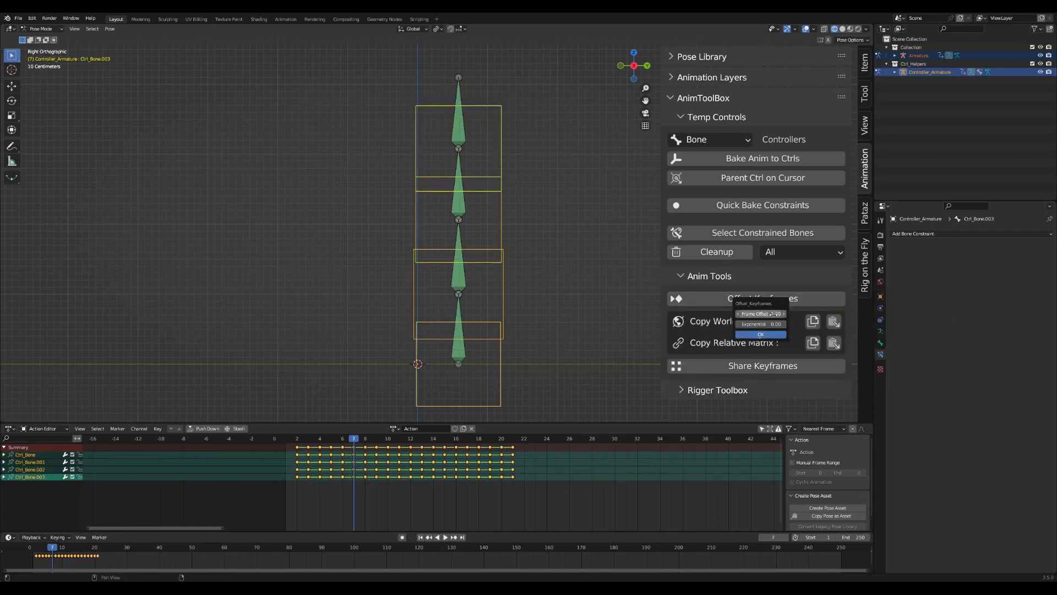
pyautogui.click(761, 335)
pyautogui.press('space')
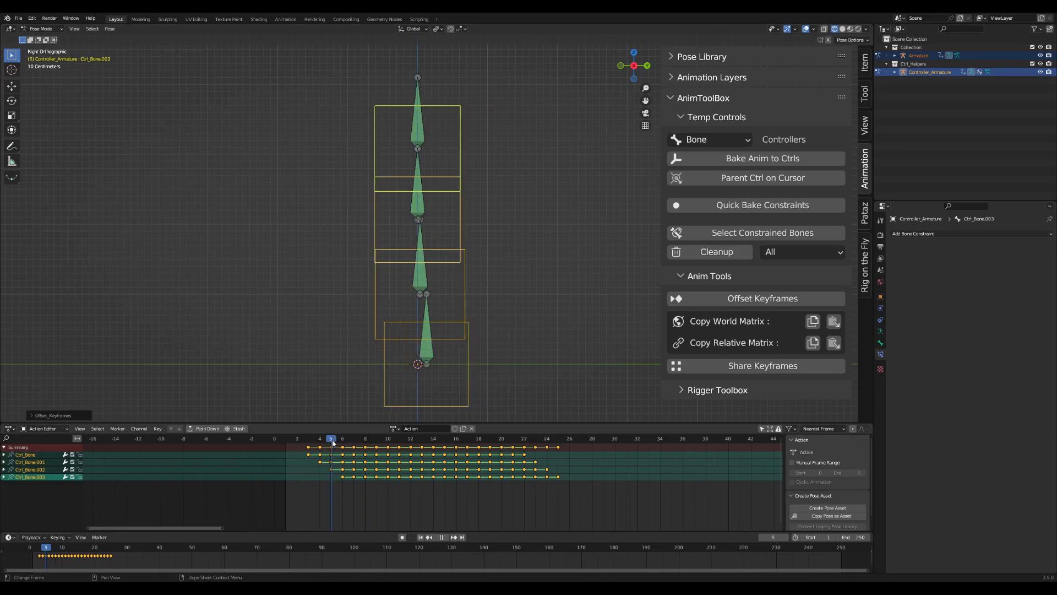
pyautogui.press('space')
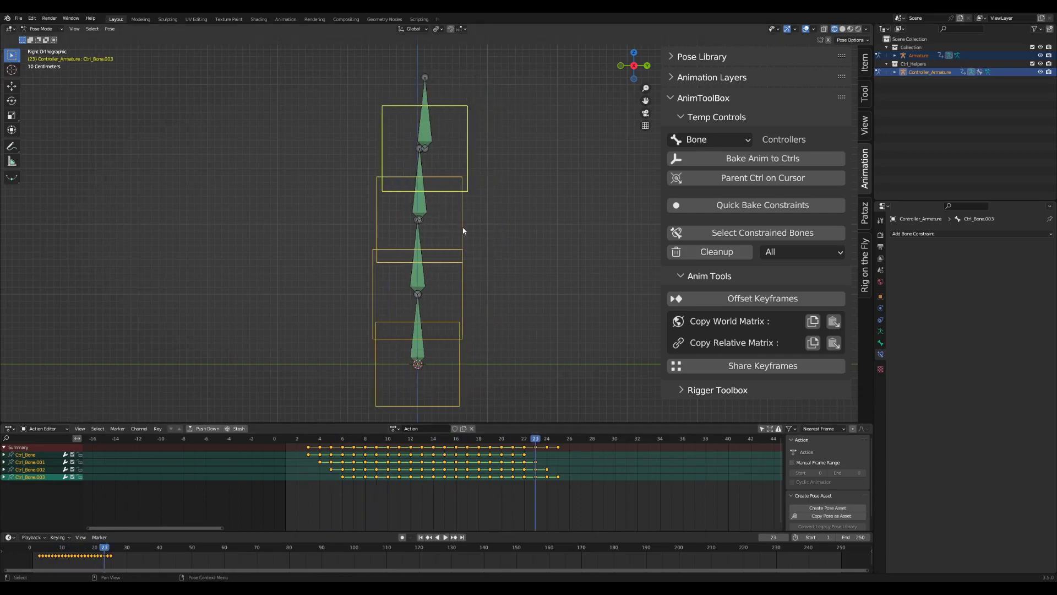
pyautogui.click(462, 227)
pyautogui.press('g')
pyautogui.rightClick(466, 227)
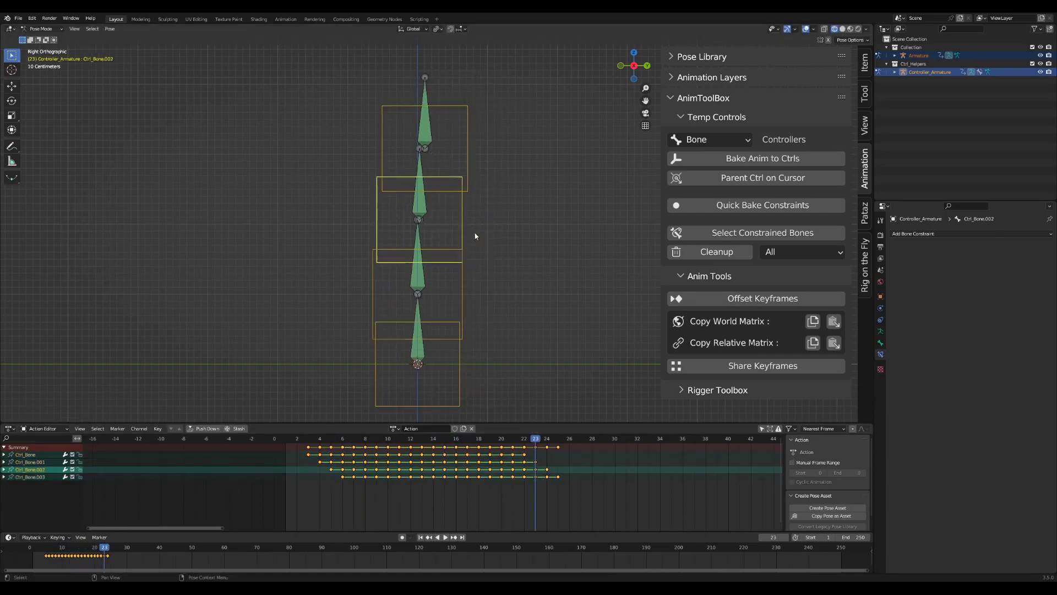
# Clean up the temporary controllers and bake the four bones to cube controllers located at the bone tails.
pyautogui.click(725, 254)
pyautogui.click(830, 158)
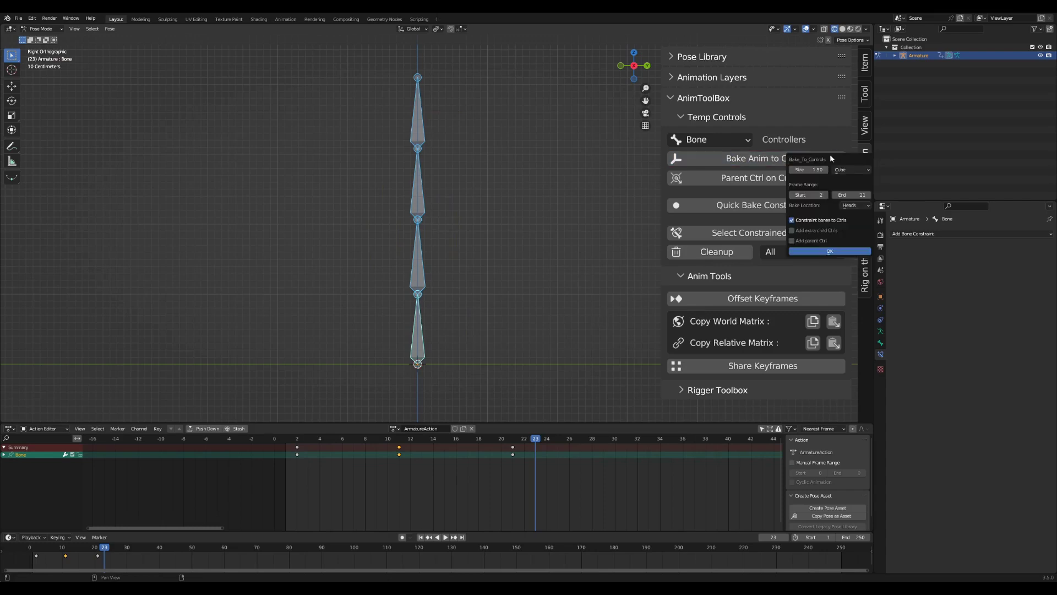
pyautogui.click(864, 207)
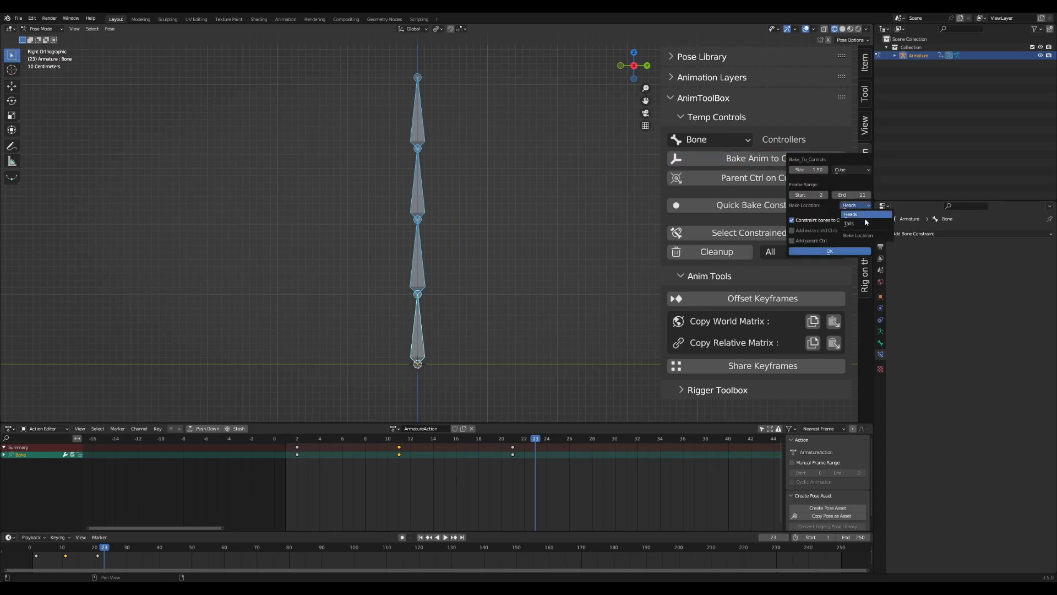
pyautogui.click(865, 225)
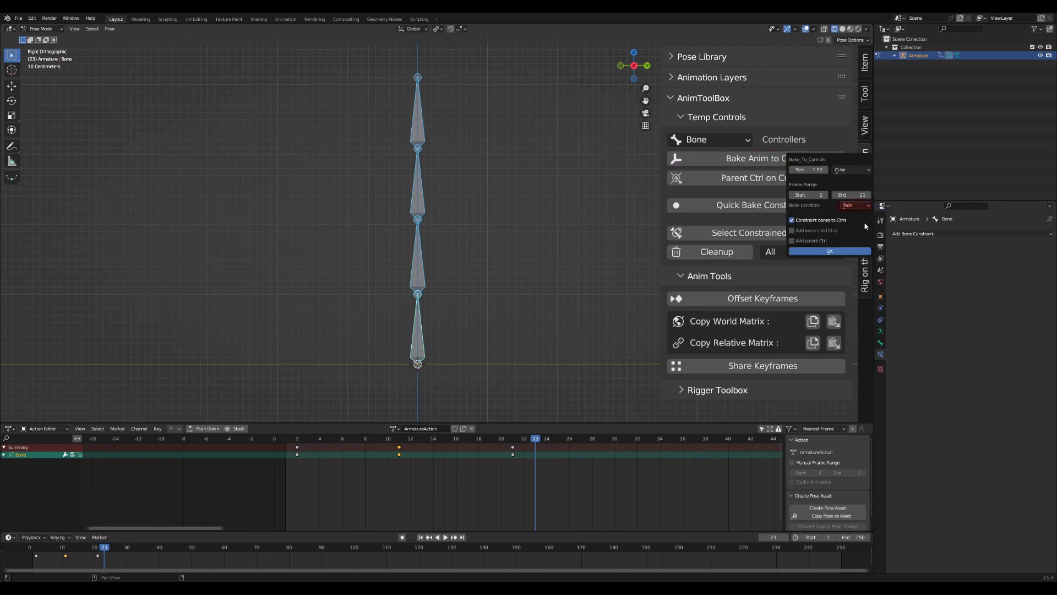
pyautogui.click(855, 252)
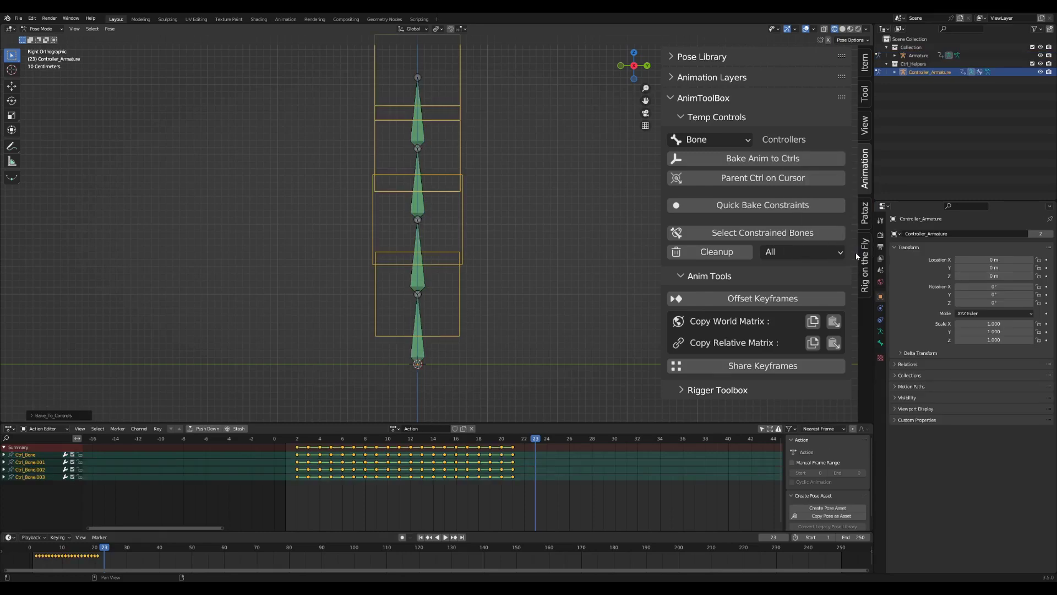
# Inspect the lowest bone's tracking constraint, restore the controller selection, and scrub the tail-baked animation to frame 19.
pyautogui.click(414, 320)
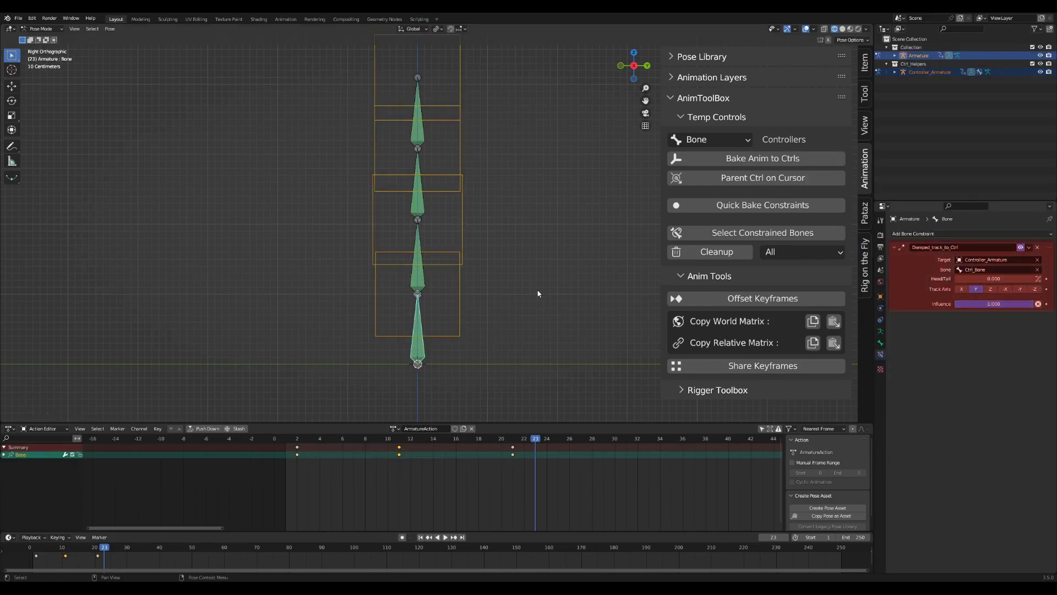
pyautogui.keyDown('shift'); pyautogui.moveTo(533, 276); pyautogui.dragTo(539, 307, button='middle'); pyautogui.keyUp('shift')
pyautogui.hotkey('ctrl', 'z')
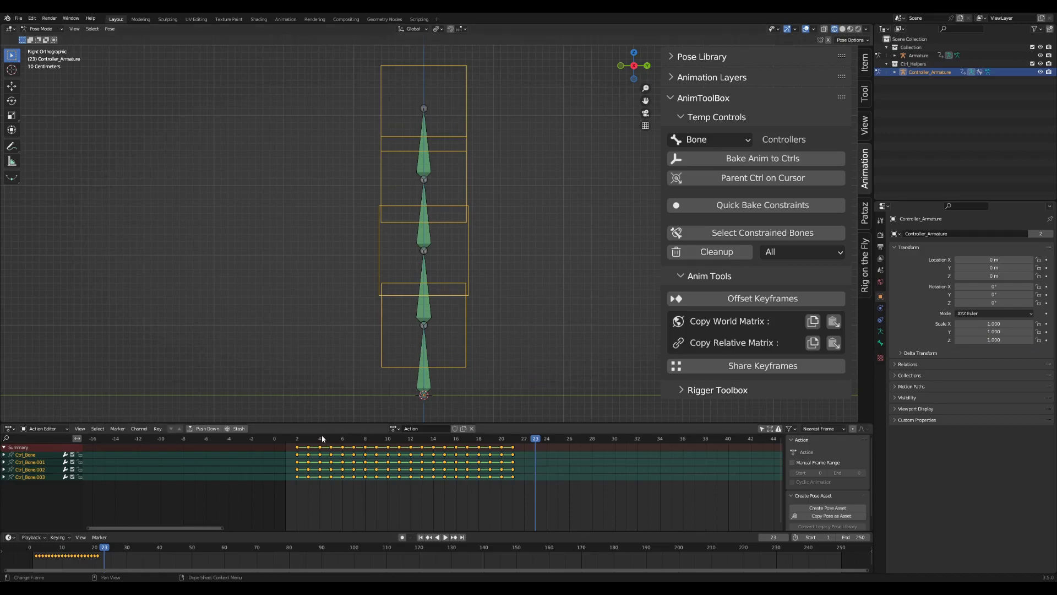
pyautogui.moveTo(322, 437); pyautogui.dragTo(490, 444)
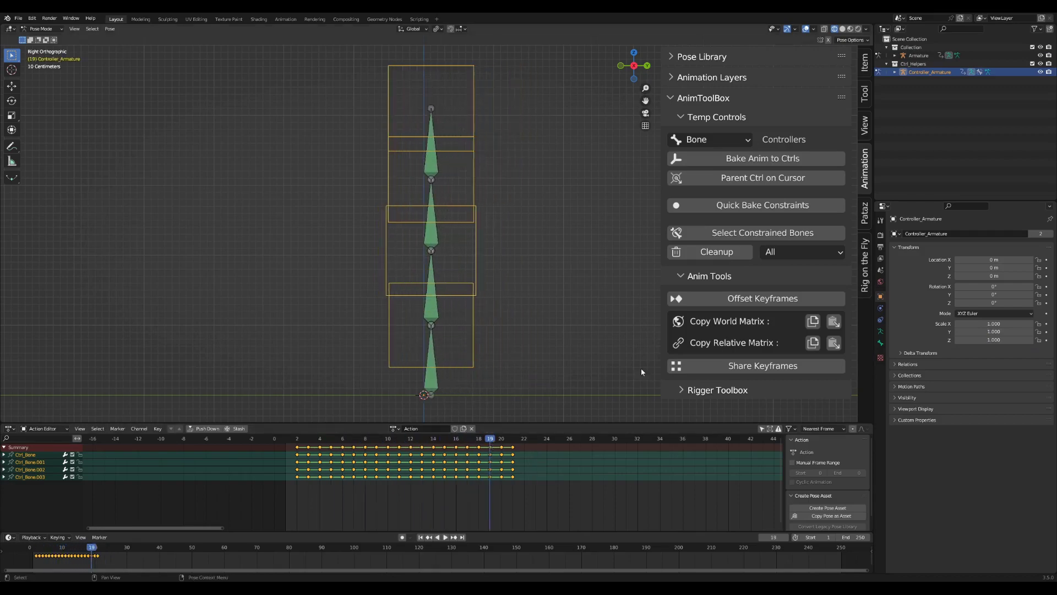
# Offset the keyframes of the four tail controllers and play the animation to check the bending chain.
pyautogui.click(817, 298)
pyautogui.click(825, 333)
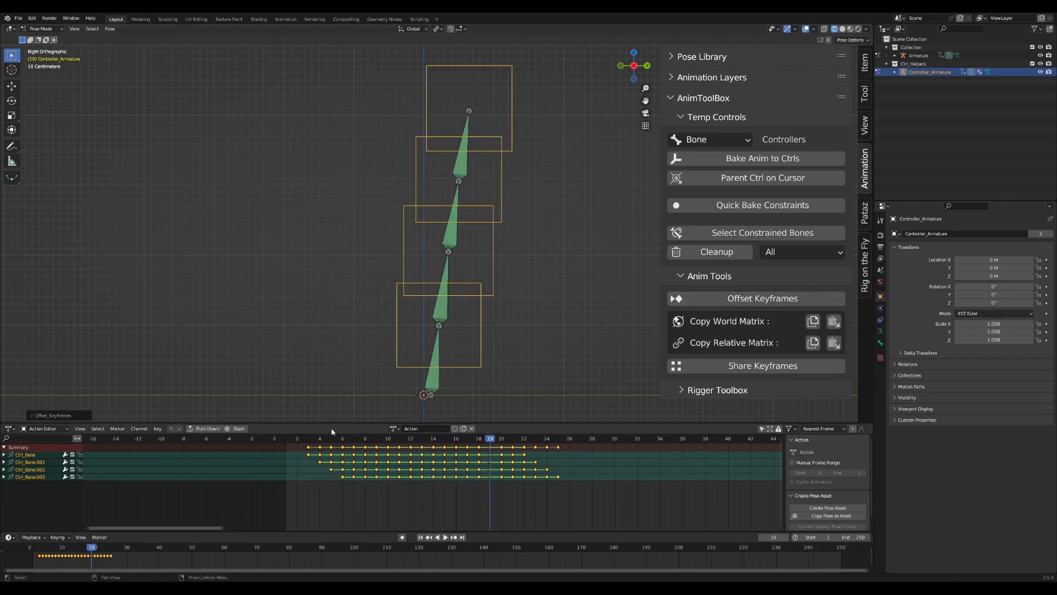
pyautogui.press('space')
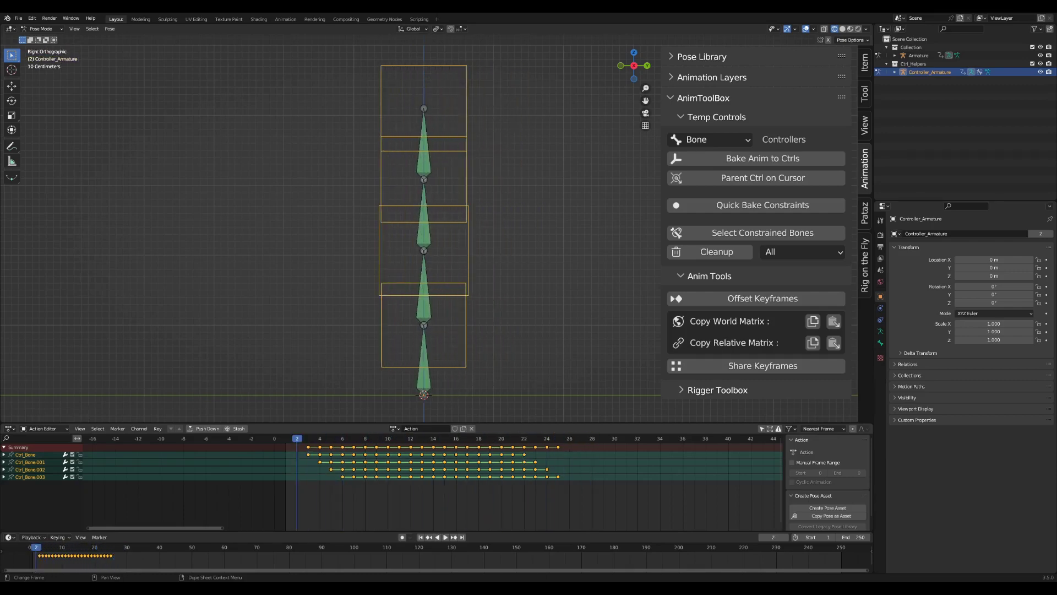
pyautogui.press('space')
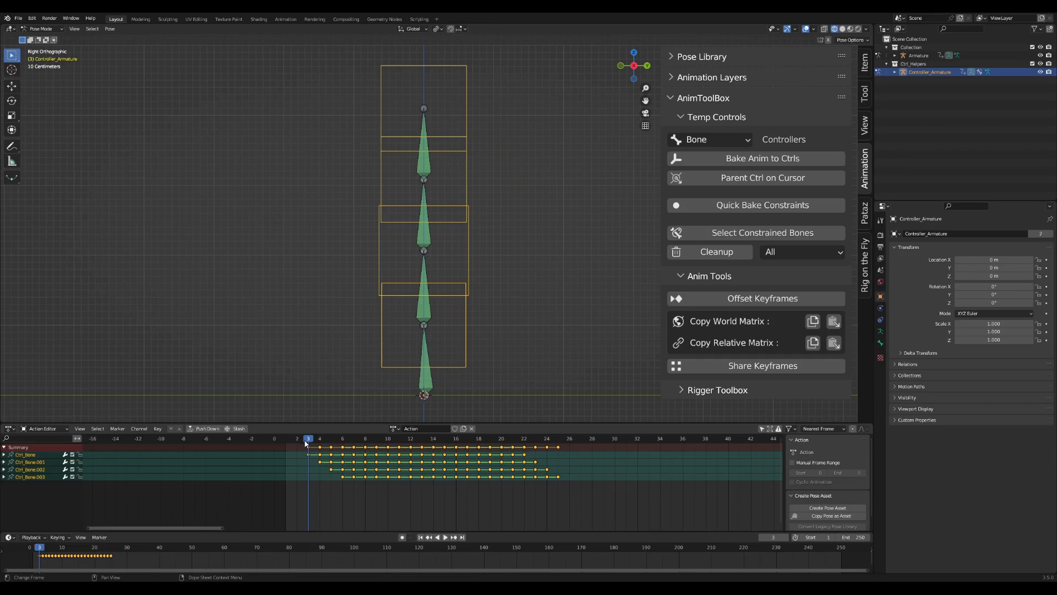
# Replace the controllers with a new tails bake that adds extra child controllers, and review the animation up to frame 14.
pyautogui.click(715, 251)
pyautogui.click(787, 159)
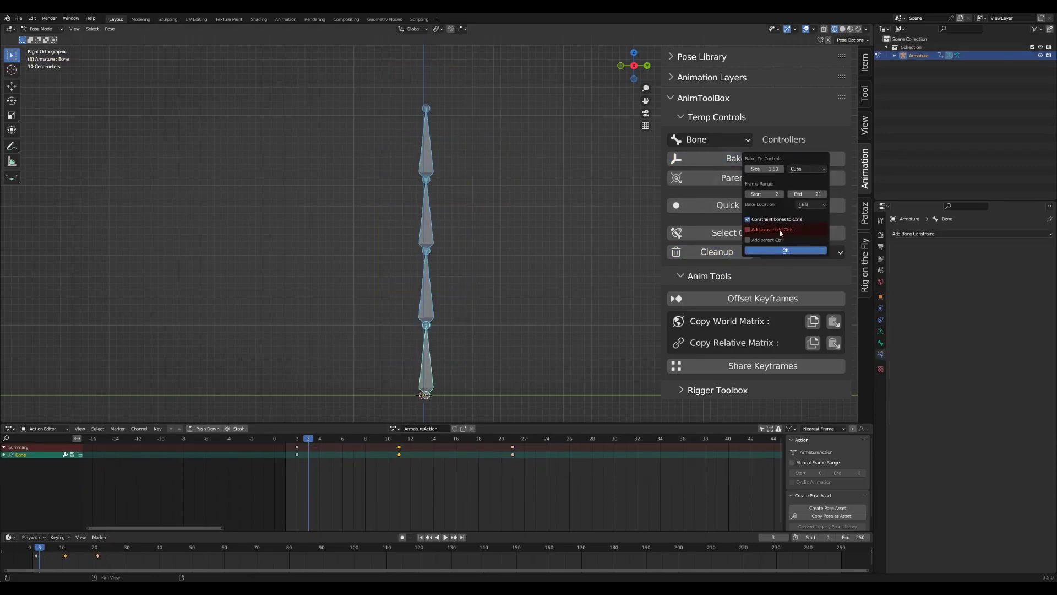
pyautogui.click(784, 249)
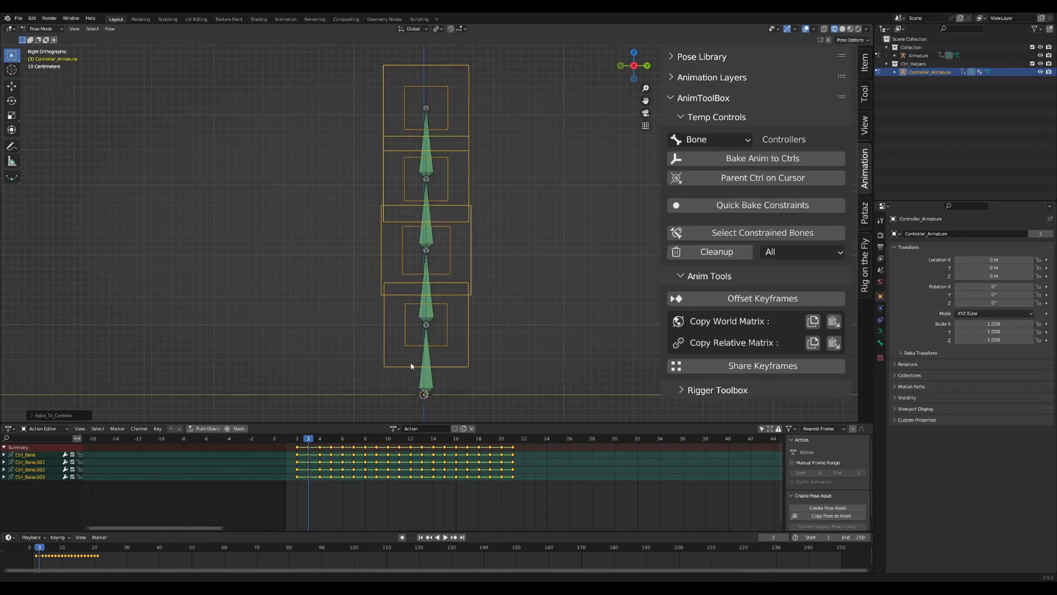
pyautogui.press('space')
pyautogui.press('space')
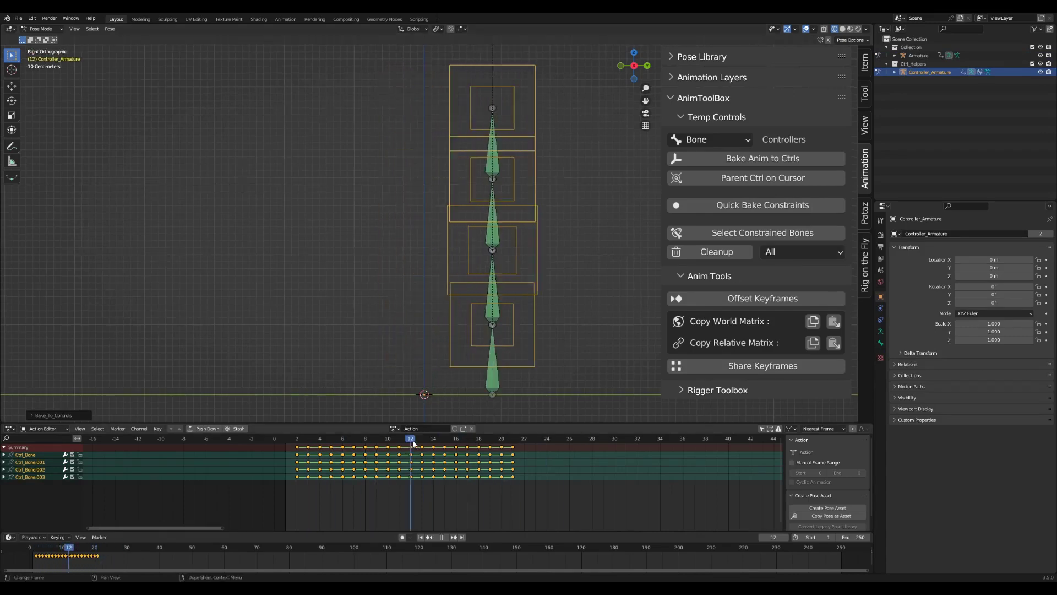
pyautogui.moveTo(414, 444); pyautogui.dragTo(434, 444)
# Limit the Action Editor to selected channels and try moving the lowest child controller at frame 14.
pyautogui.click(505, 371)
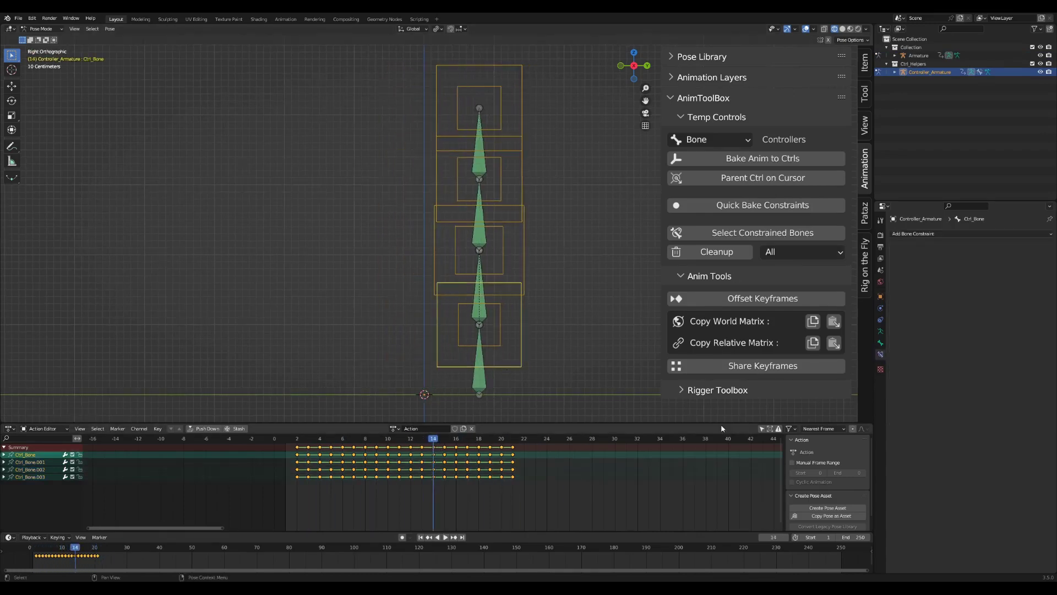
pyautogui.click(762, 428)
pyautogui.click(494, 348)
pyautogui.press('g')
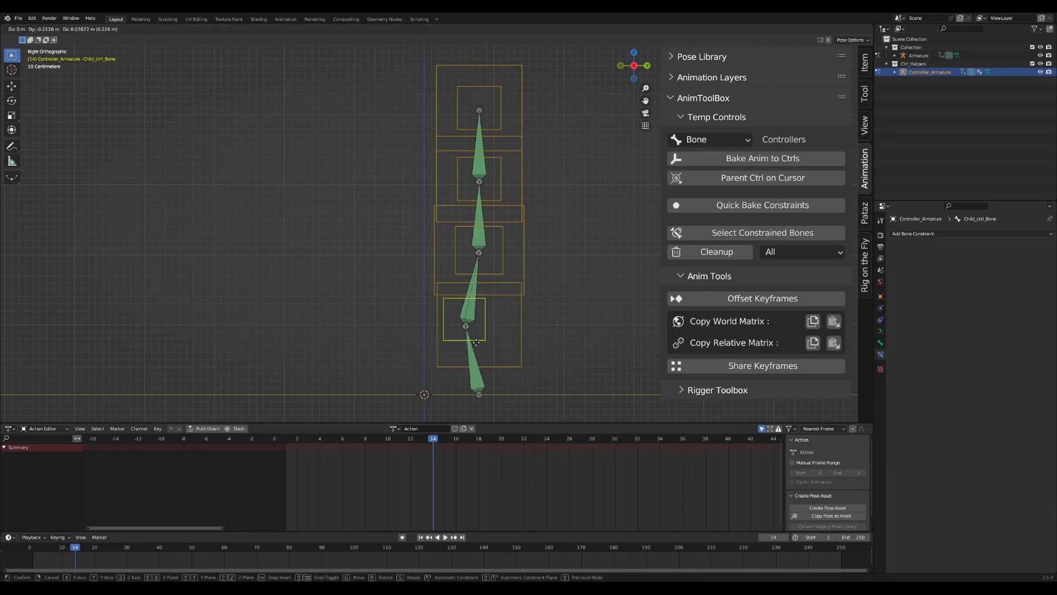
pyautogui.rightClick(512, 344)
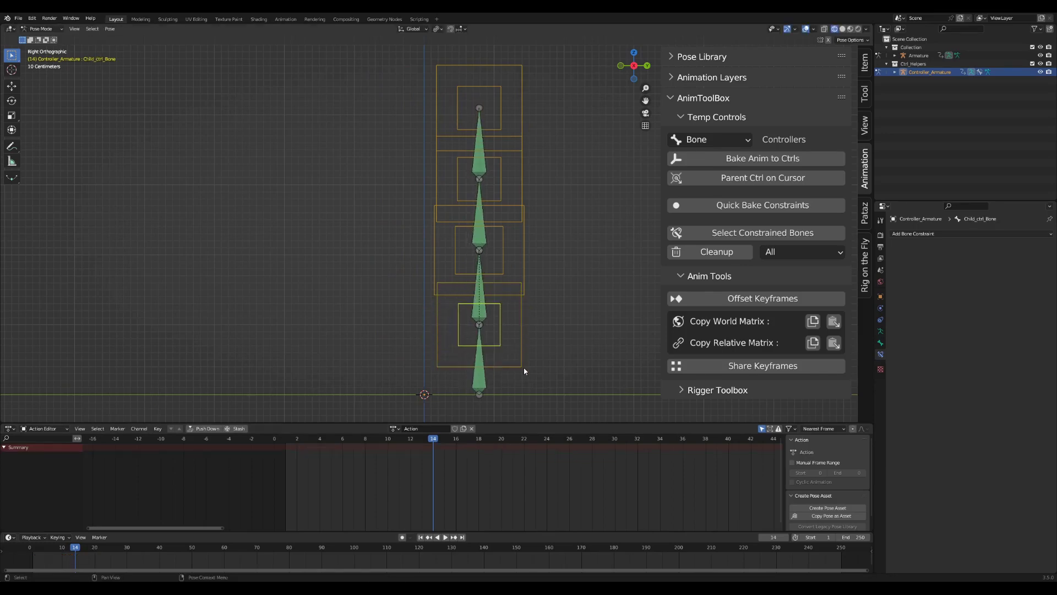
pyautogui.click(332, 440)
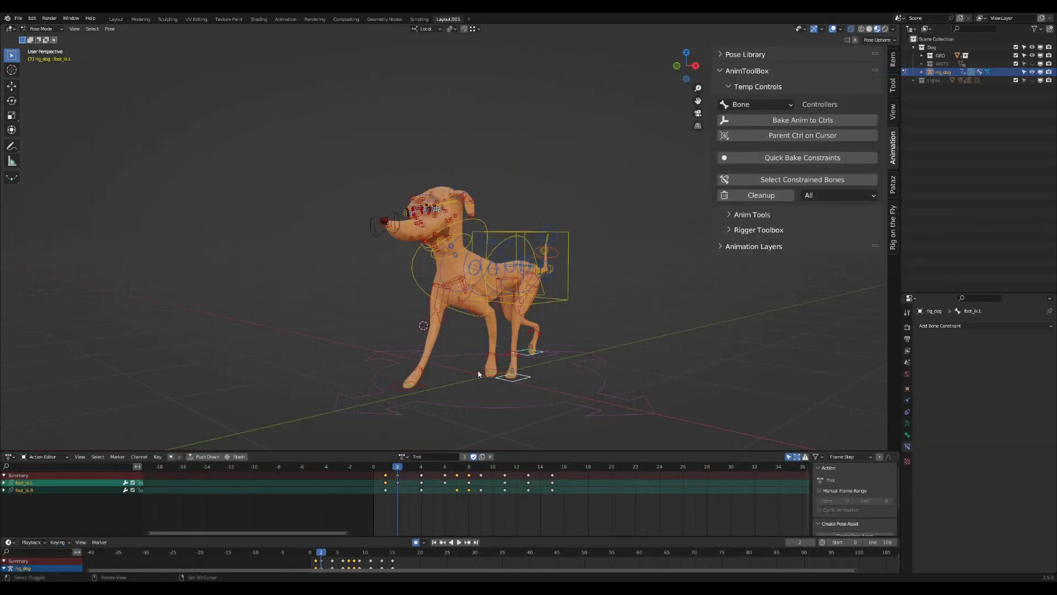
# Add both front foot controls to the selection and bake all four feet to controllers parented to the rig_dog root bone.
pyautogui.keyDown('shift'); pyautogui.click(482, 373); pyautogui.keyUp('shift')
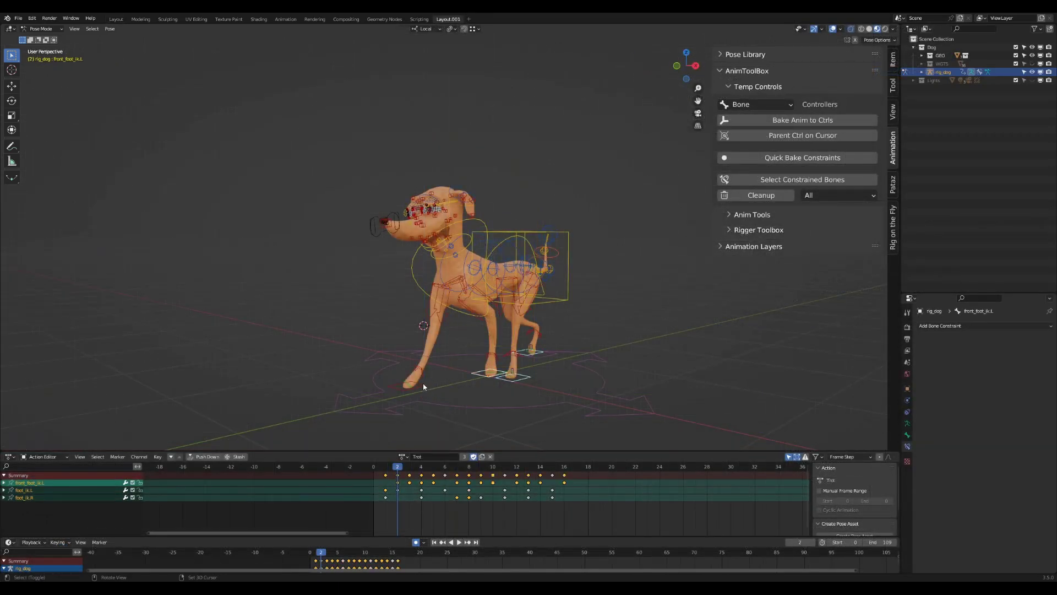
pyautogui.keyDown('shift'); pyautogui.click(422, 382); pyautogui.keyUp('shift')
pyautogui.click(805, 120)
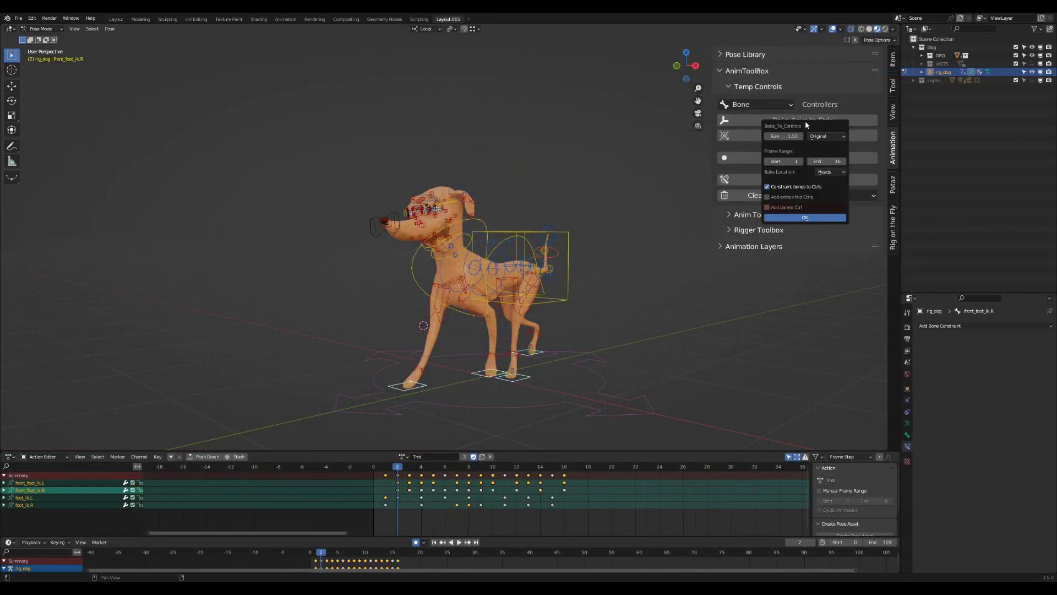
pyautogui.click(798, 208)
pyautogui.click(805, 218)
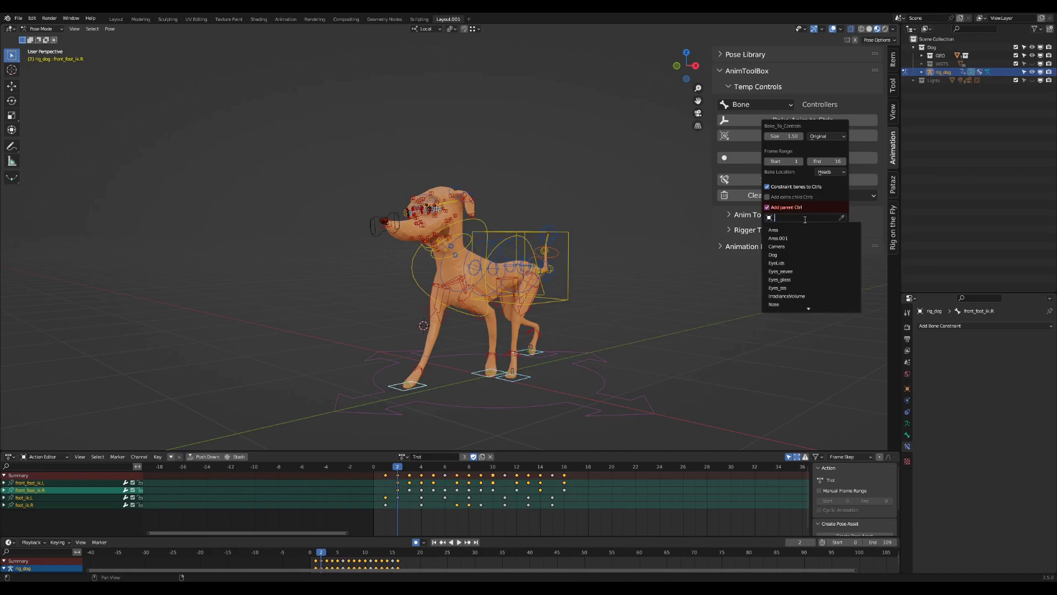
pyautogui.write('r')
pyautogui.click(804, 229)
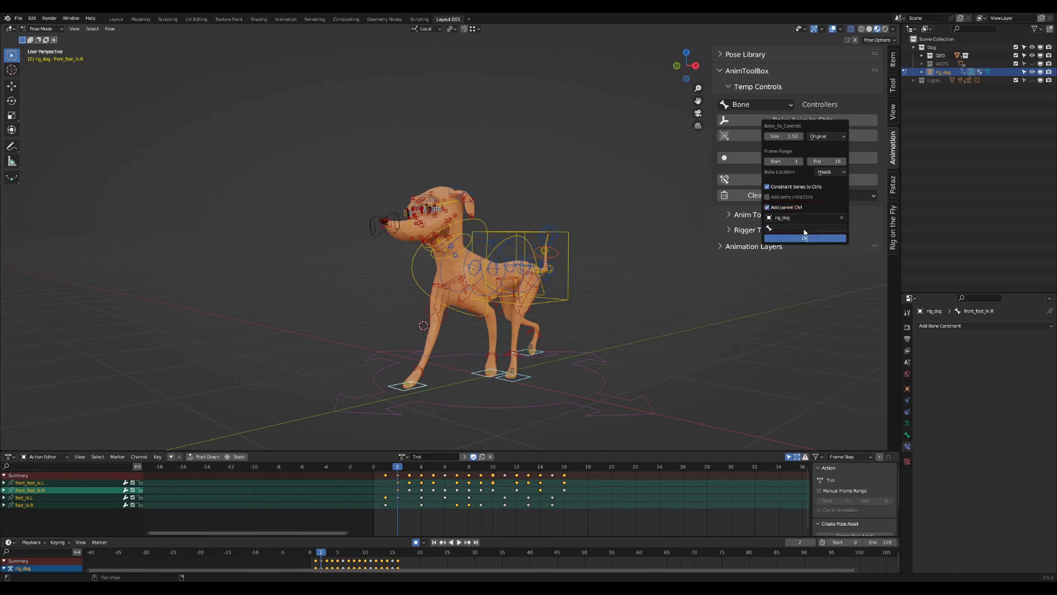
pyautogui.click(803, 227)
pyautogui.click(803, 240)
pyautogui.click(824, 240)
# Play the baked trot and try moving the root parent controller at frame 4.
pyautogui.press('space')
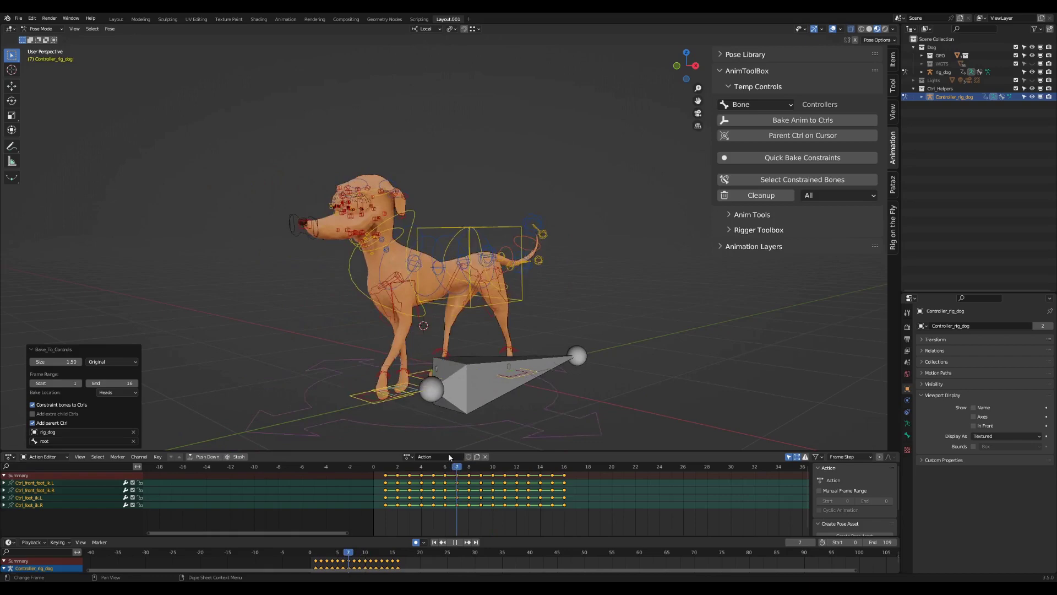
pyautogui.press('space')
pyautogui.click(585, 356)
pyautogui.press('g')
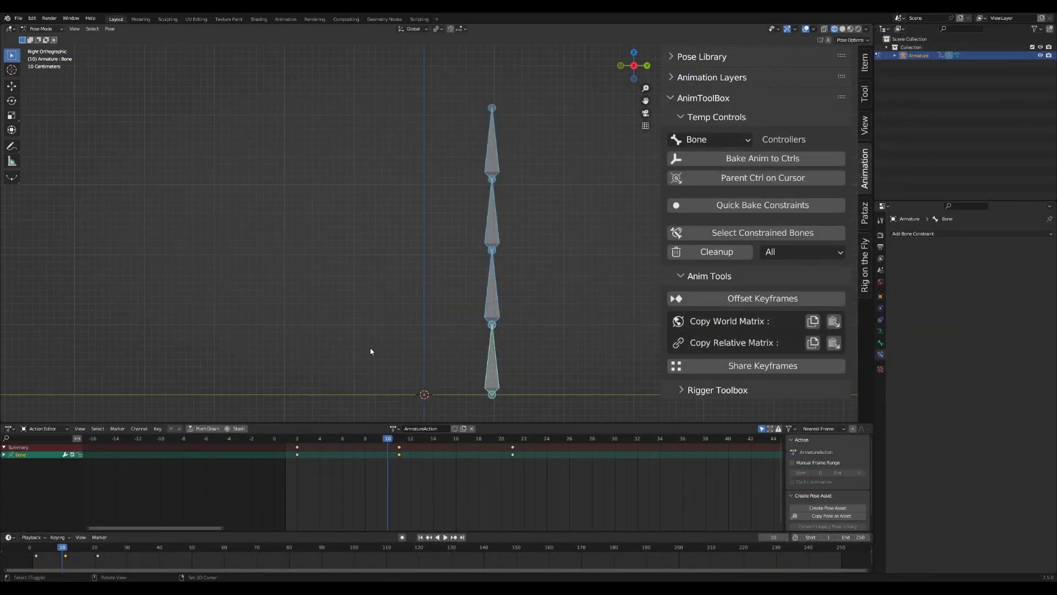
# Place the 3D cursor beside the bone chain, bake tail controllers with extra child and parent controls, and review the animation.
pyautogui.keyDown('shift'); pyautogui.rightClick(367, 349); pyautogui.keyUp('shift')
pyautogui.click(827, 159)
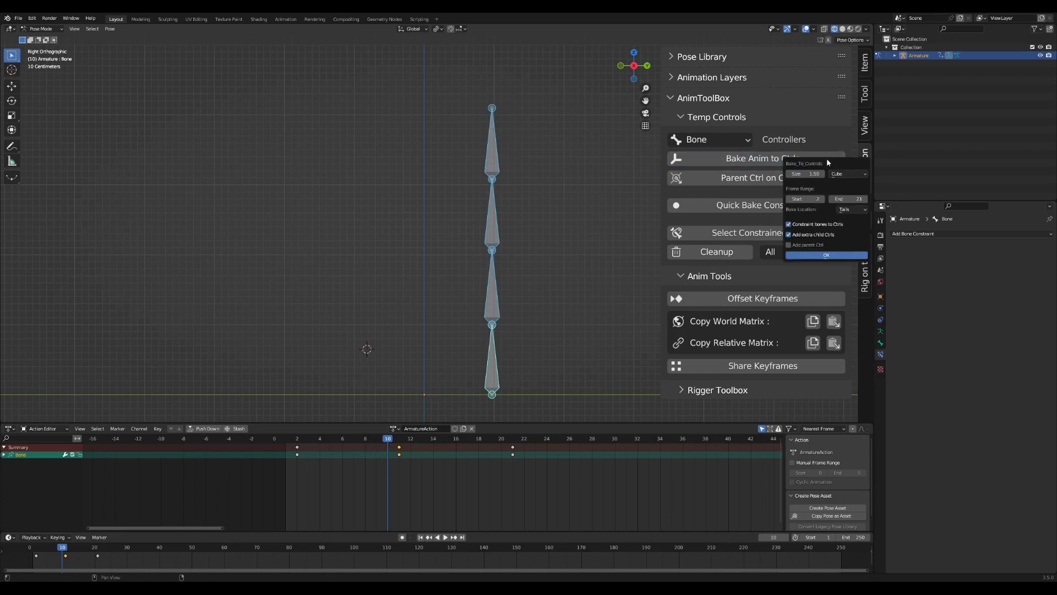
pyautogui.click(820, 245)
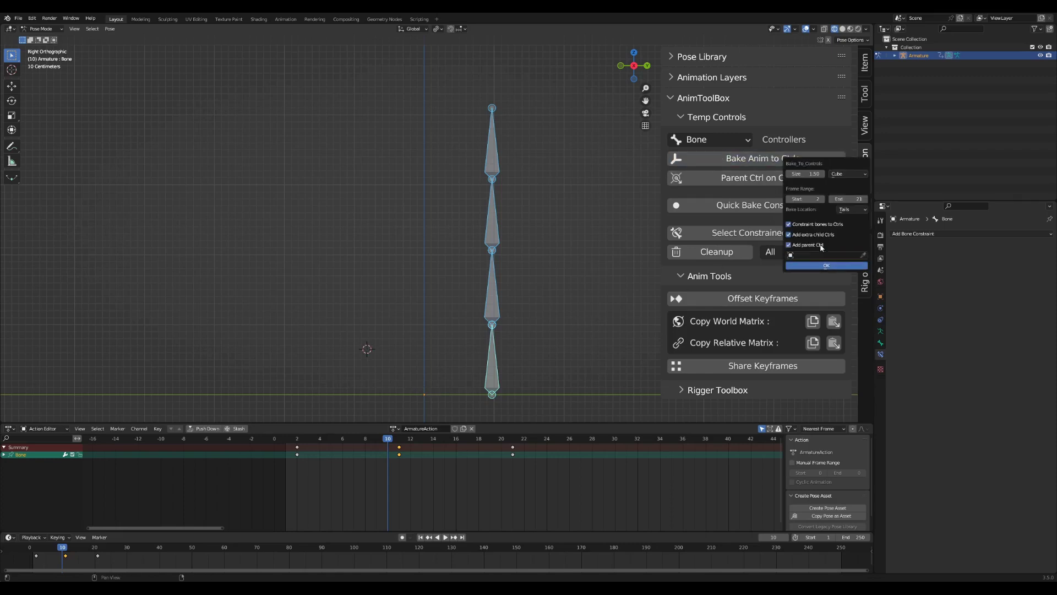
pyautogui.click(848, 266)
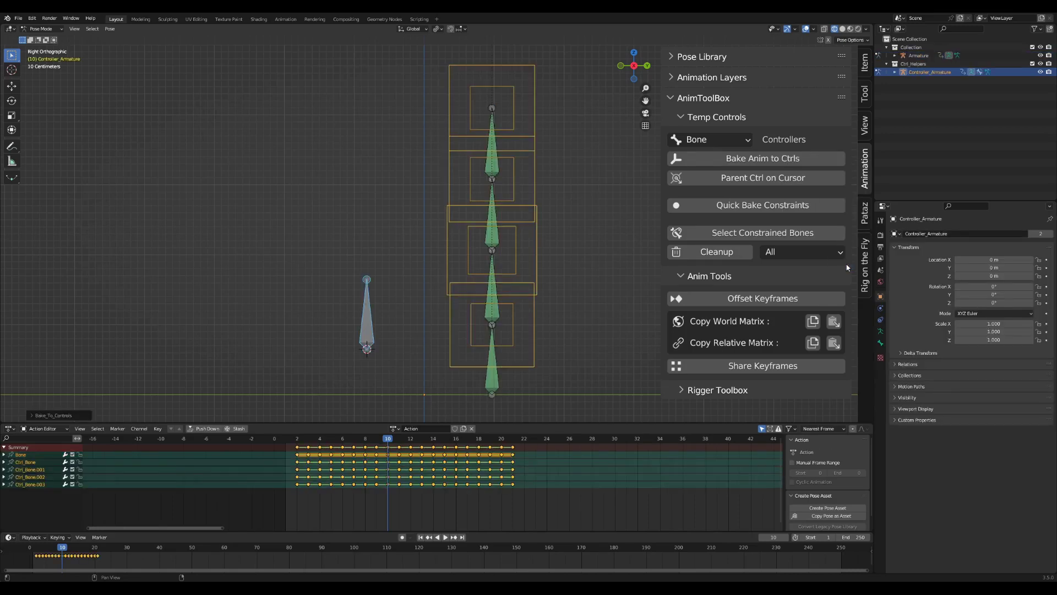
pyautogui.press('space')
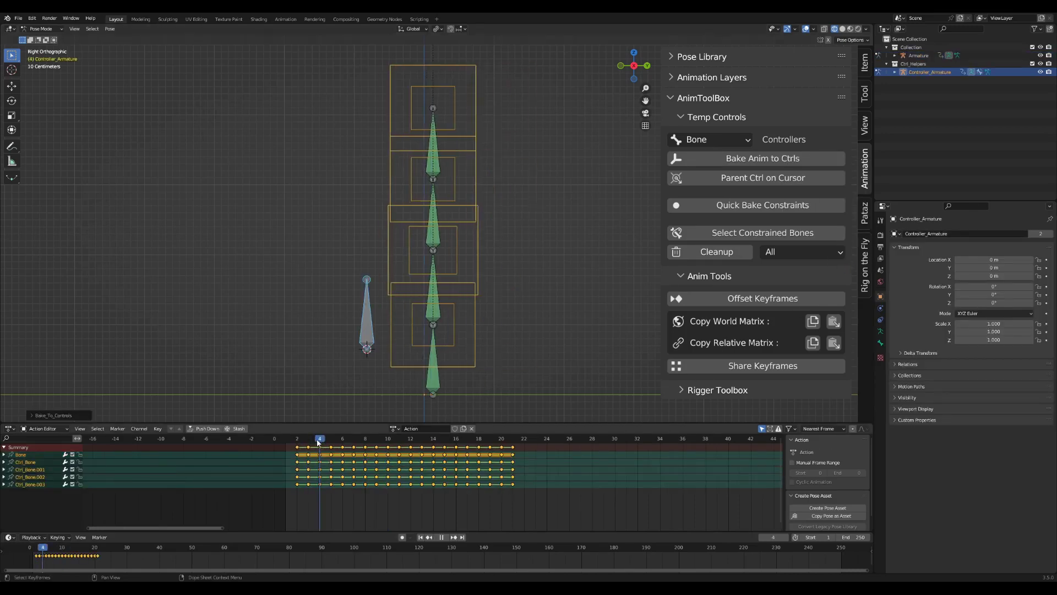
pyautogui.moveTo(478, 449); pyautogui.dragTo(315, 447)
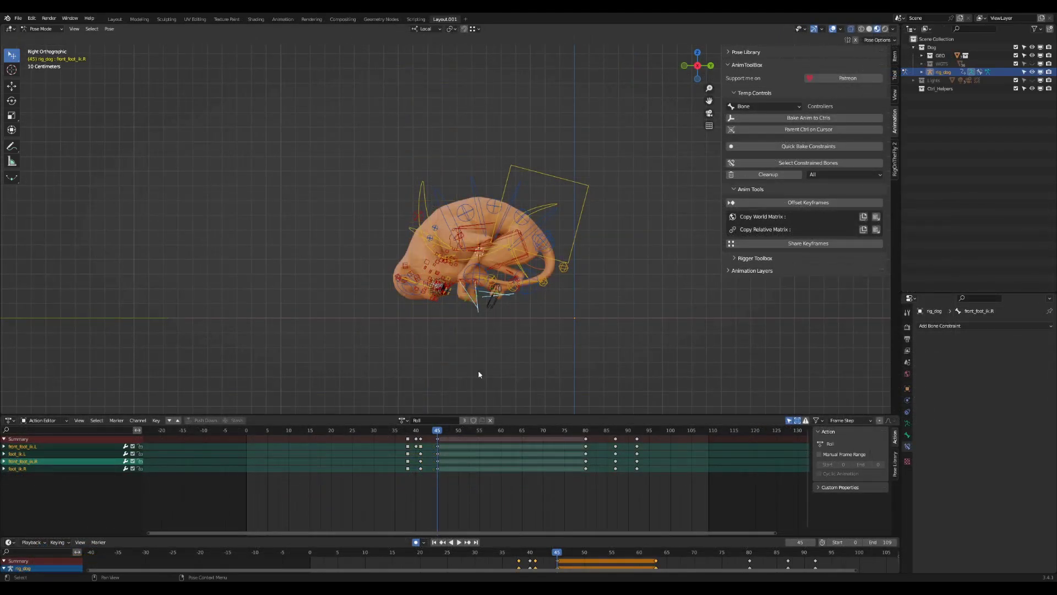
# Add the dog's torso control to the selected feet and create a parent controller on the 3D cursor at frame 45.
pyautogui.click(408, 432)
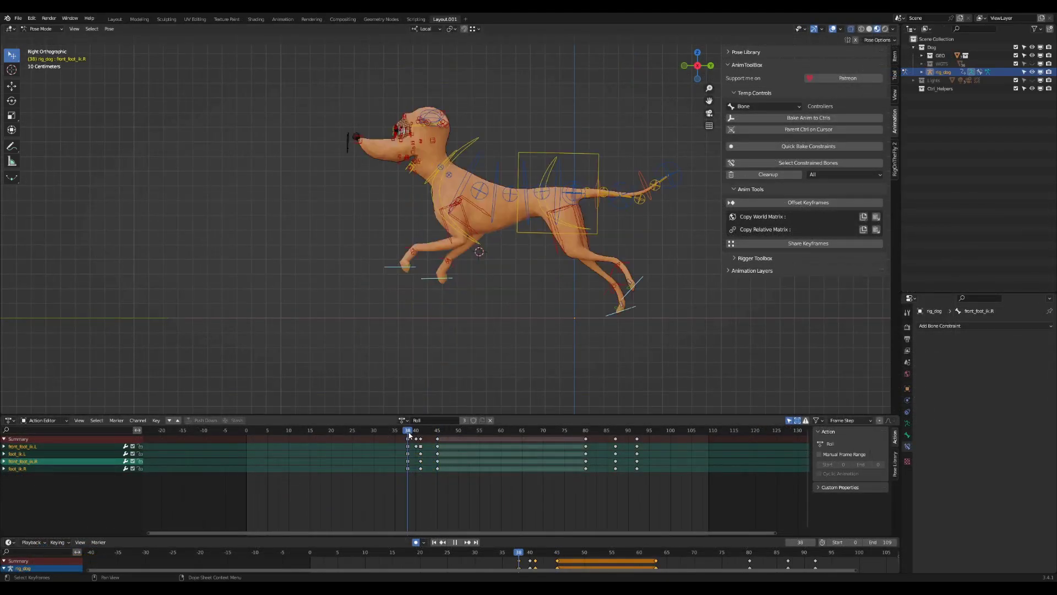
pyautogui.keyDown('shift'); pyautogui.click(599, 168); pyautogui.keyUp('shift')
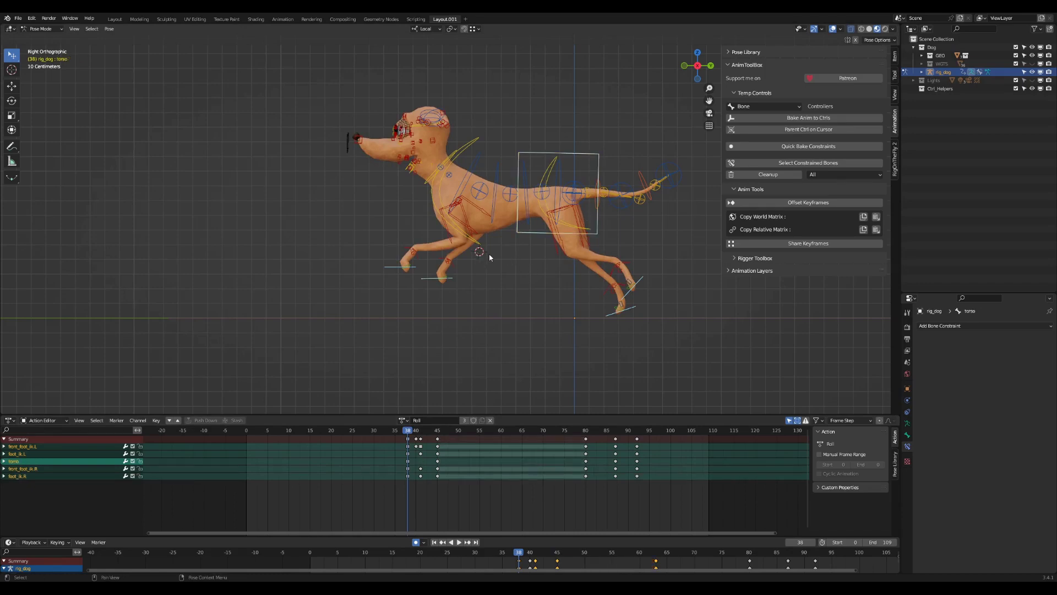
pyautogui.moveTo(414, 433); pyautogui.dragTo(437, 430)
pyautogui.click(808, 129)
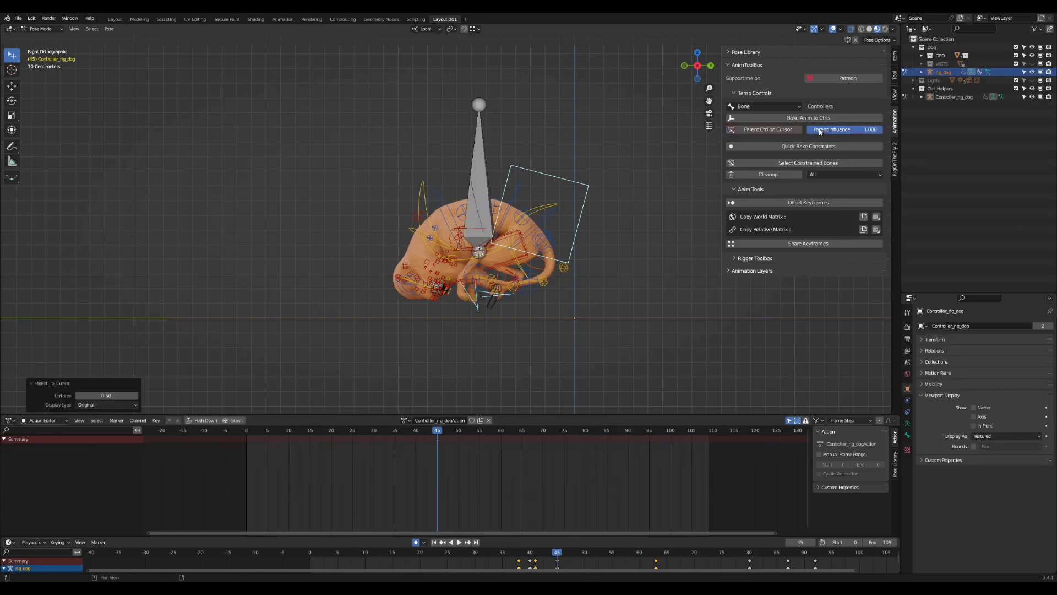
# Insert a Location & Rotation keyframe on the parent controller at frame 40 and play the motion up to frame 45.
pyautogui.click(477, 157)
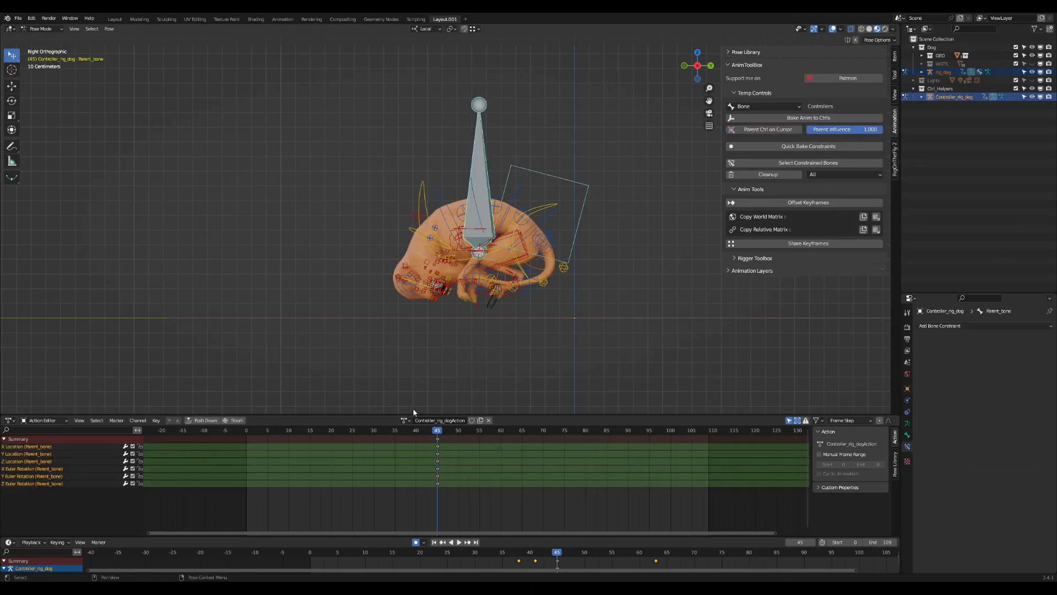
pyautogui.moveTo(435, 431); pyautogui.dragTo(416, 431)
pyautogui.press('i')
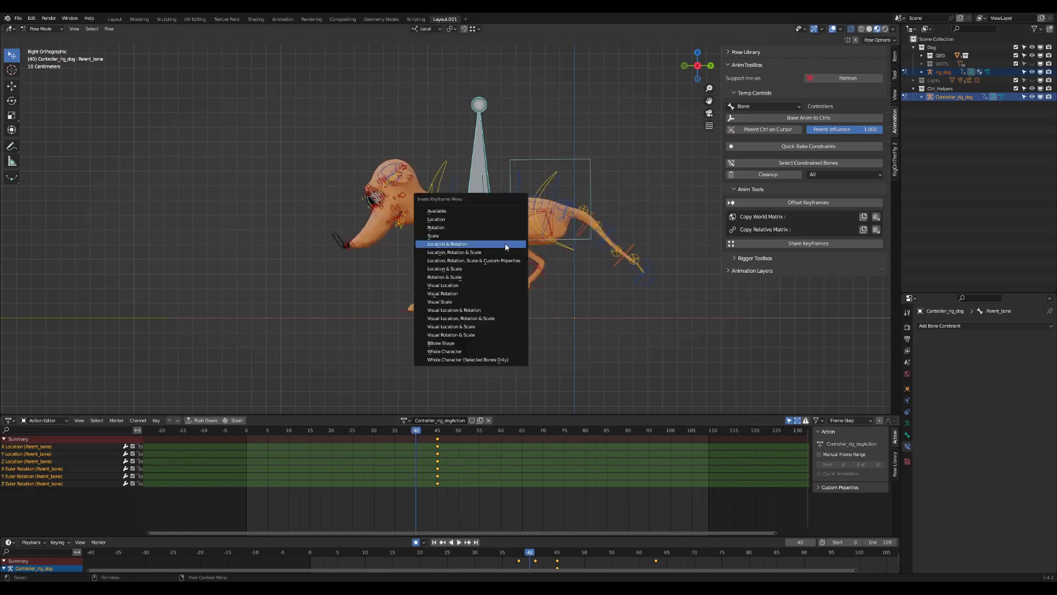
pyautogui.click(507, 243)
pyautogui.press('space')
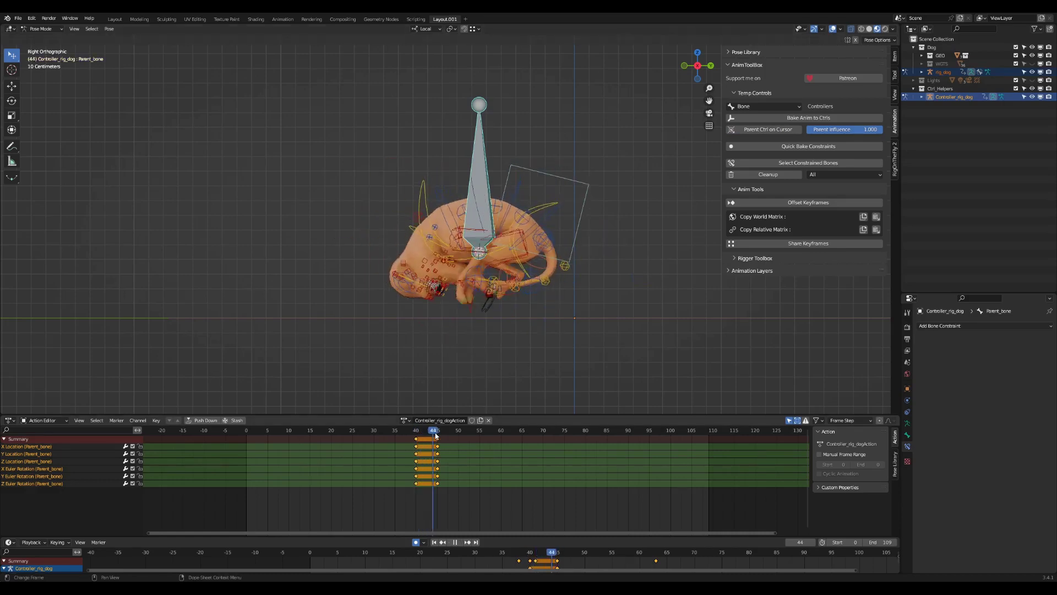
pyautogui.press('space')
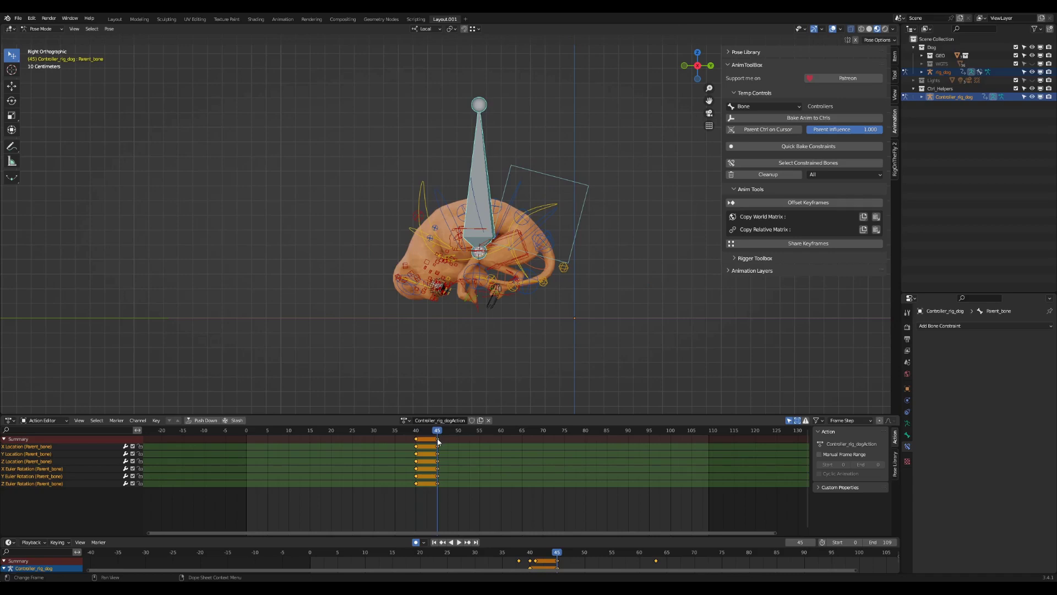
# At frame 92, move the parent controller down about 0.18 m and rotate it through about six full turns.
pyautogui.moveTo(448, 432); pyautogui.dragTo(552, 433)
pyautogui.click(569, 245)
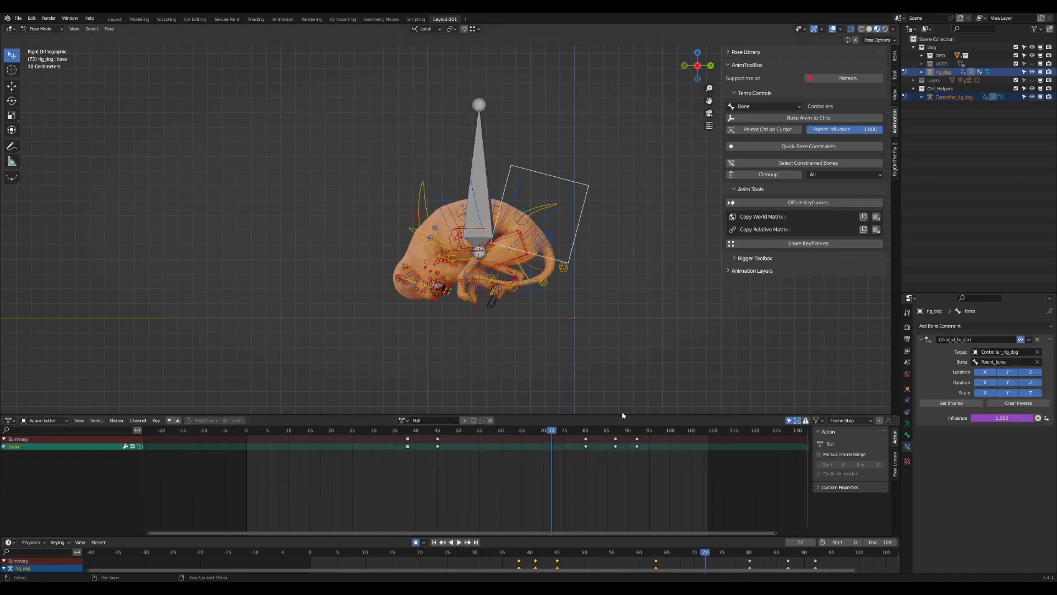
pyautogui.moveTo(624, 433); pyautogui.dragTo(637, 432)
pyautogui.click(480, 158)
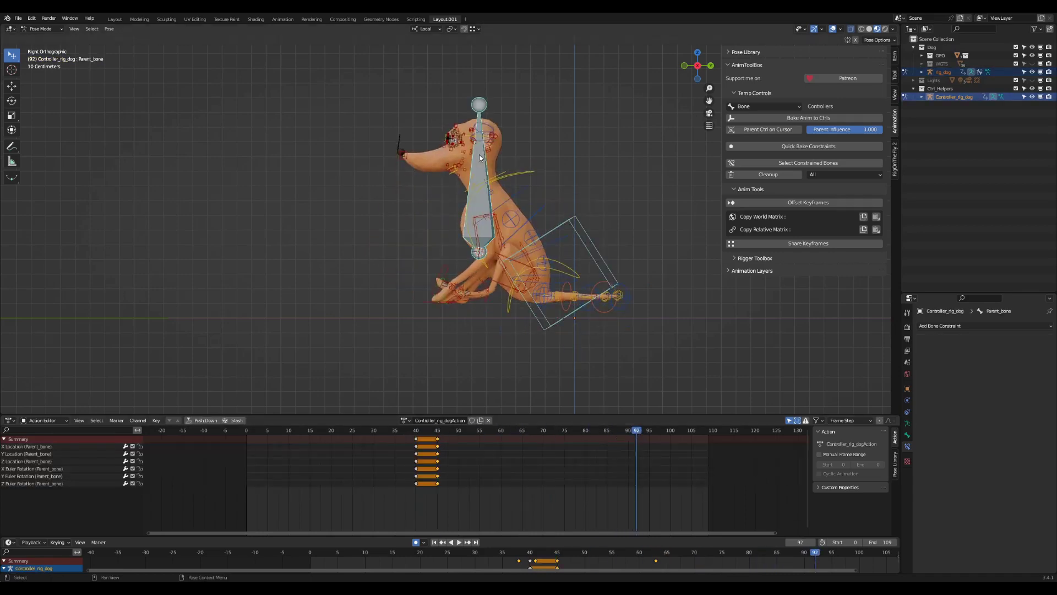
pyautogui.press('g')
pyautogui.click(492, 190)
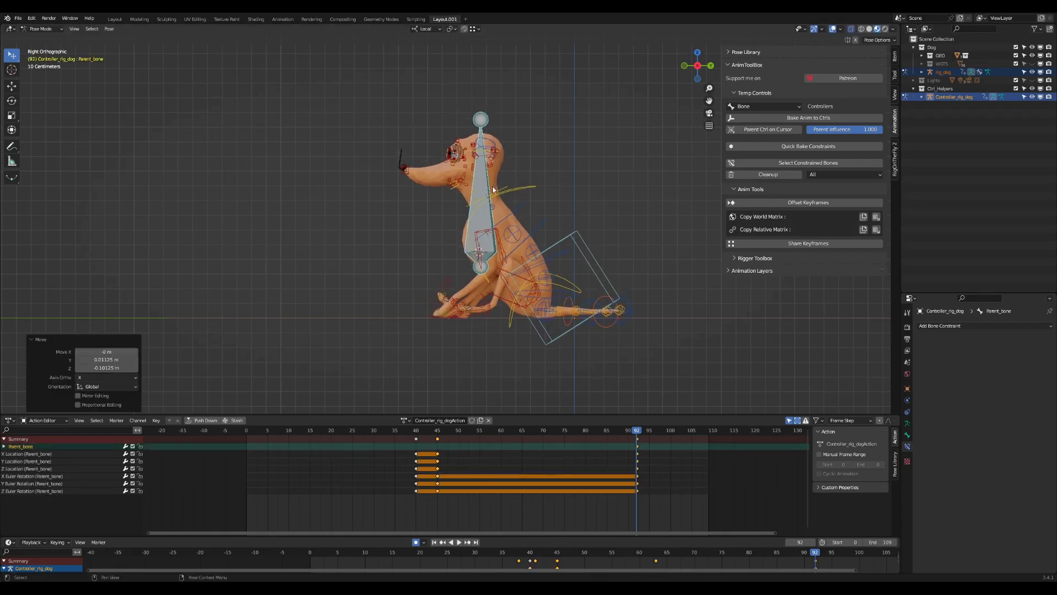
pyautogui.press('r')
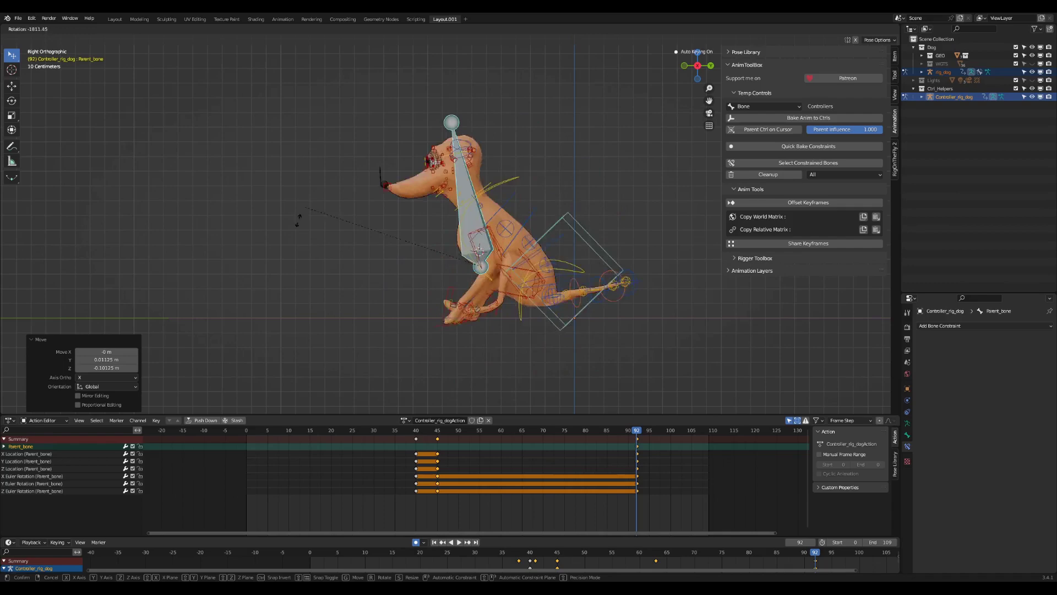
pyautogui.click(319, 174)
# Delete the parent controller's keyframes at frame 45 and set the frame 40 keyframes' handle type to Vector.
pyautogui.moveTo(444, 439); pyautogui.dragTo(416, 432)
pyautogui.click(438, 439)
pyautogui.press('Delete')
pyautogui.click(416, 438)
pyautogui.press('v')
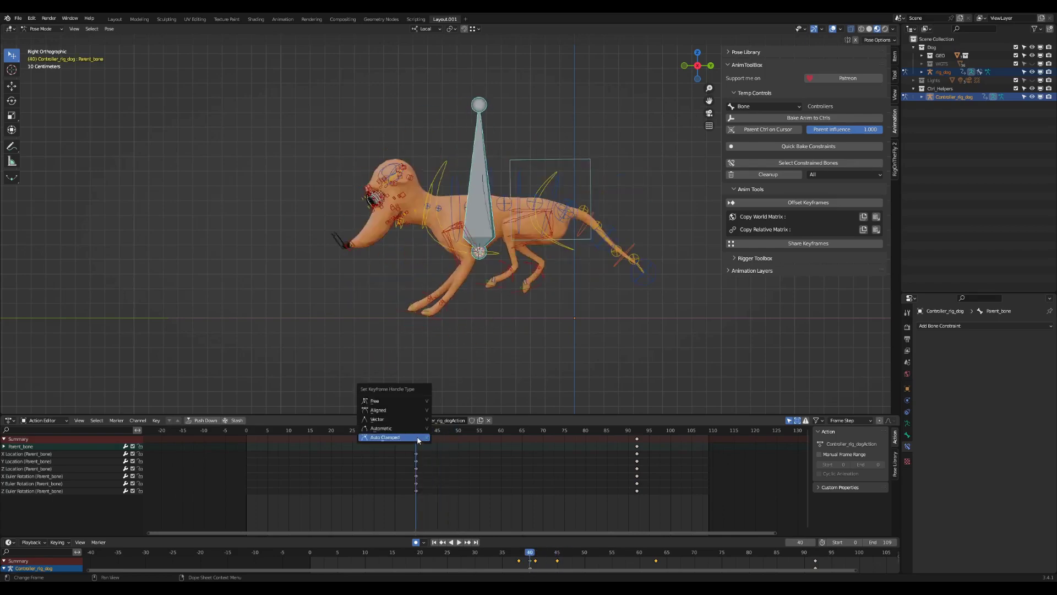
pyautogui.click(418, 423)
# Play and scrub the dog's roll to check the rotation around frame 40.
pyautogui.press('space')
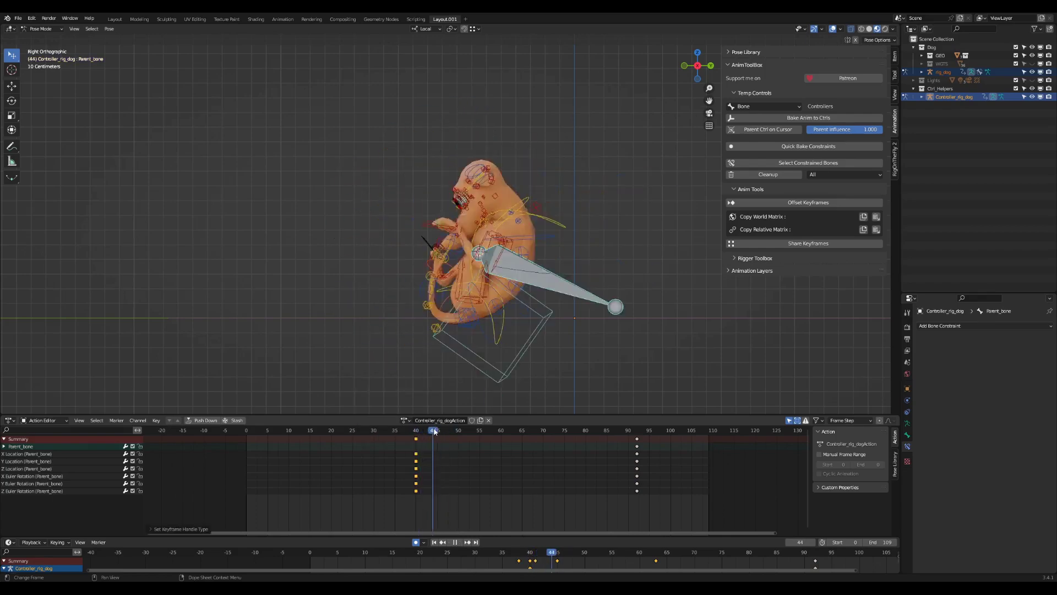
pyautogui.moveTo(443, 431); pyautogui.dragTo(416, 433)
pyautogui.press('space')
pyautogui.press('space')
pyautogui.moveTo(416, 433); pyautogui.dragTo(390, 433)
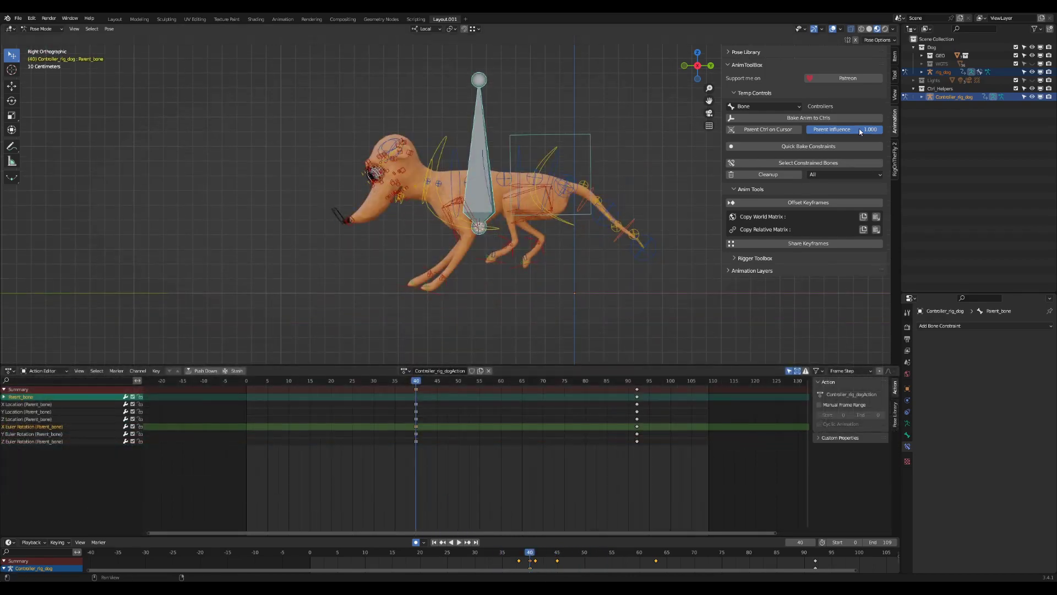
# Keyframe the parent influence at 1.000 on frame 40 and 0.000 on frame 35, and scrub between them to check the switch.
pyautogui.press('i')
pyautogui.moveTo(437, 382); pyautogui.dragTo(396, 381)
pyautogui.moveTo(874, 130); pyautogui.dragTo(808, 130)
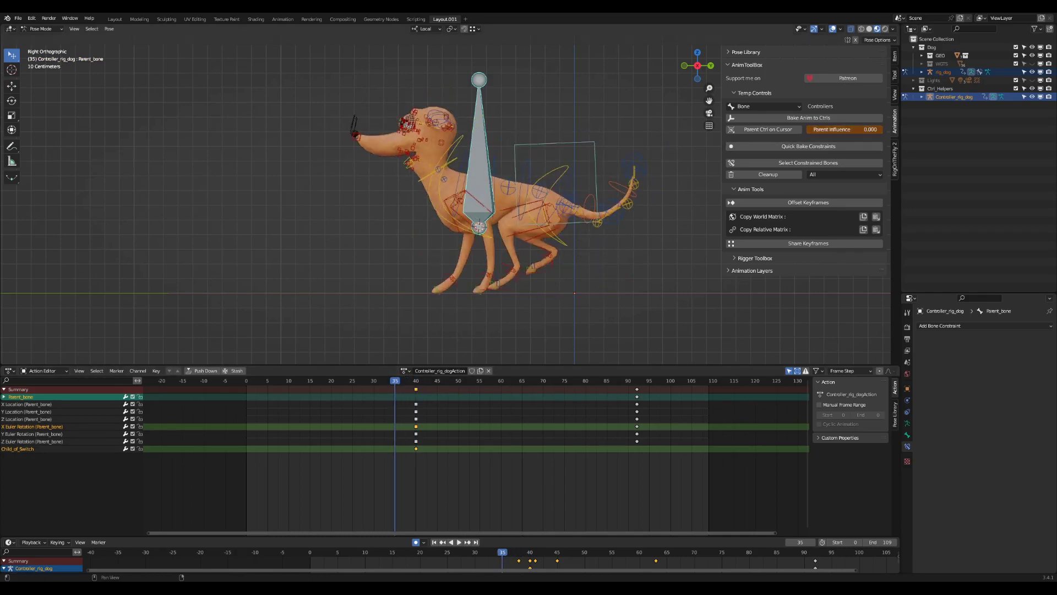
pyautogui.press('i')
pyautogui.press('r')
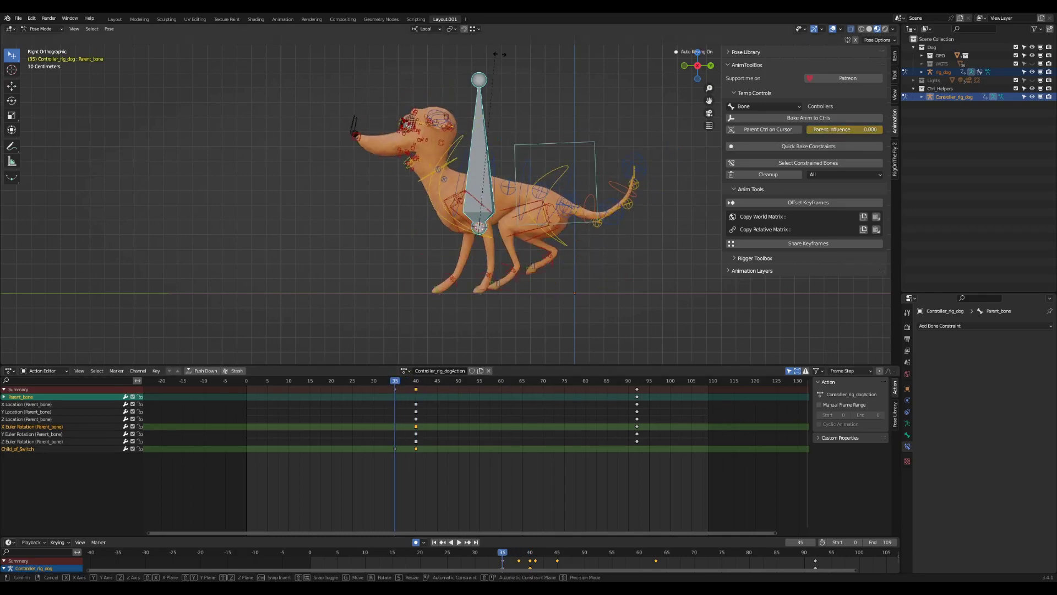
pyautogui.rightClick(496, 77)
pyautogui.moveTo(395, 380); pyautogui.dragTo(414, 381)
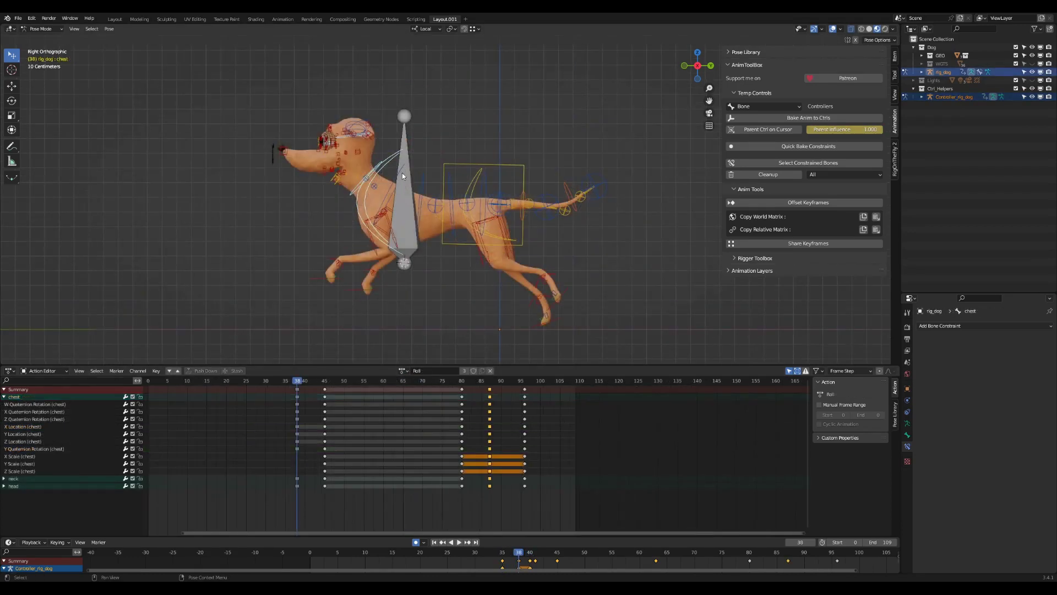
# Quick bake the constraints on the dog rig and scrub through the resulting animation.
pyautogui.click(787, 147)
pyautogui.moveTo(307, 381); pyautogui.dragTo(269, 380)
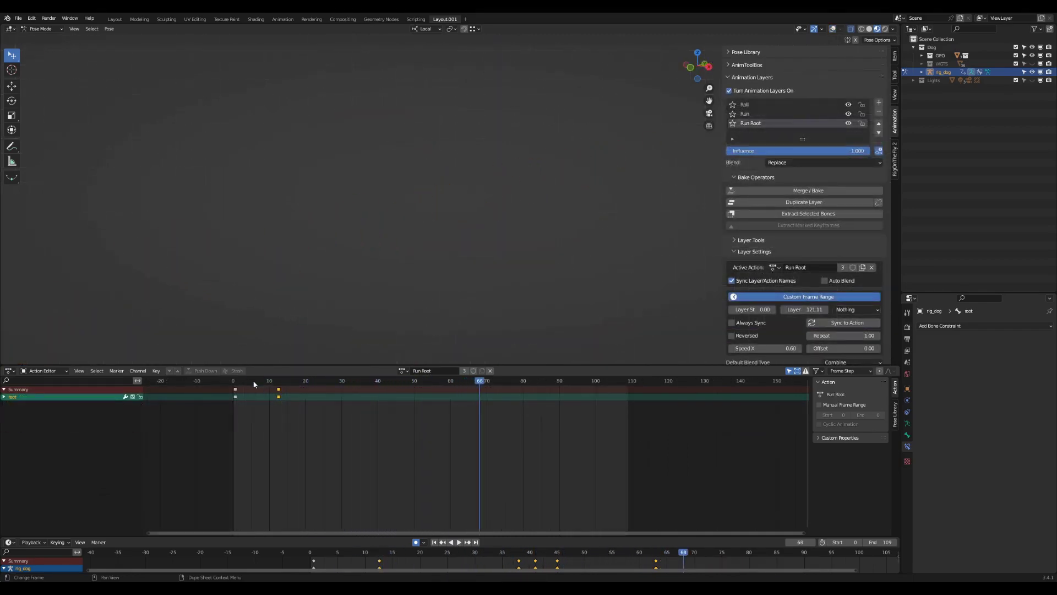
pyautogui.click(252, 380)
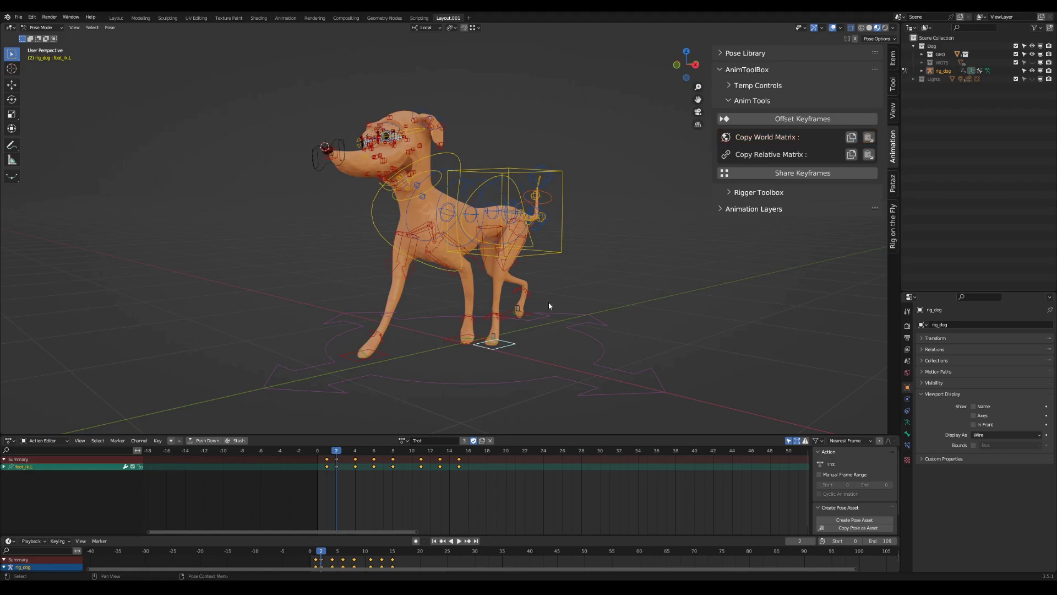
# Move the dog's left hind foot control down about 0.68 m at frame 2 and paste the copied world matrix onto it.
pyautogui.press('g')
pyautogui.click(588, 380)
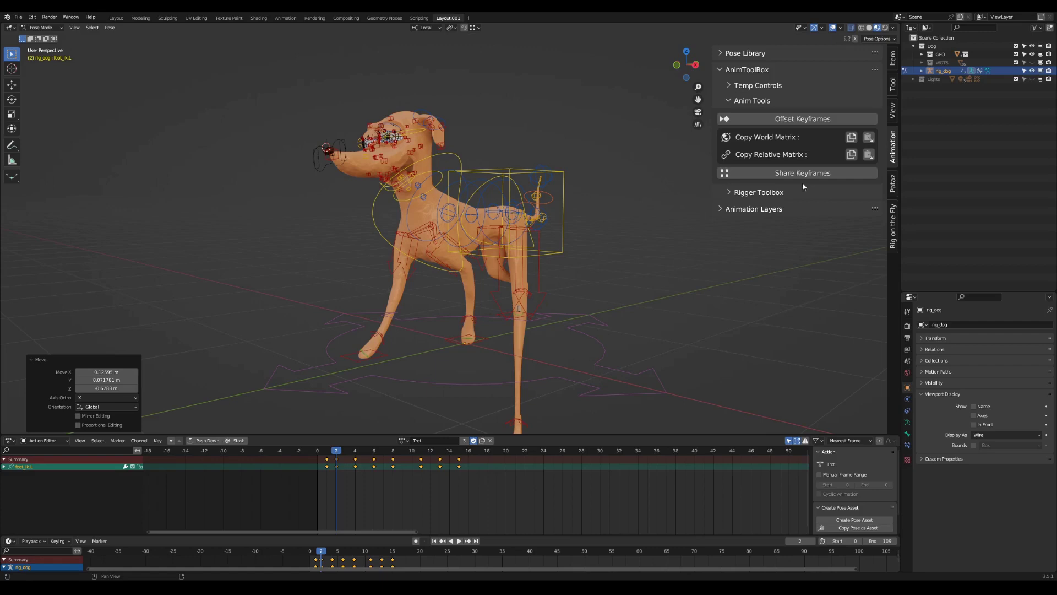
pyautogui.click(871, 141)
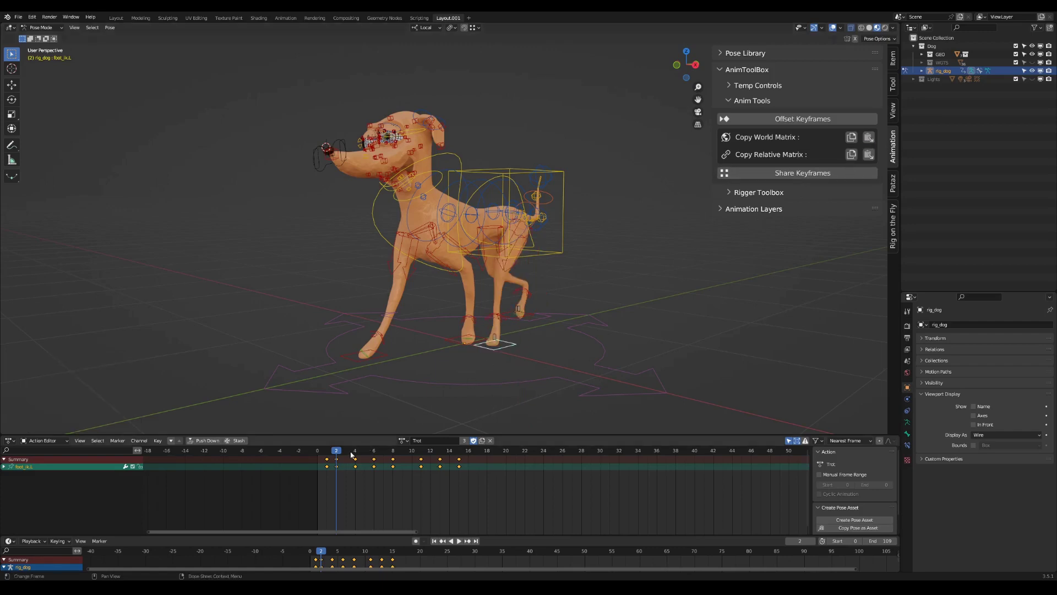
# Paste the copied world matrix onto the left hind foot control at frame 4 and keyframe its location, rotation and scale.
pyautogui.moveTo(338, 453)
pyautogui.mouseDown()
pyautogui.moveTo(374, 454)
pyautogui.moveTo(341, 453)
pyautogui.moveTo(355, 453)
pyautogui.mouseUp()
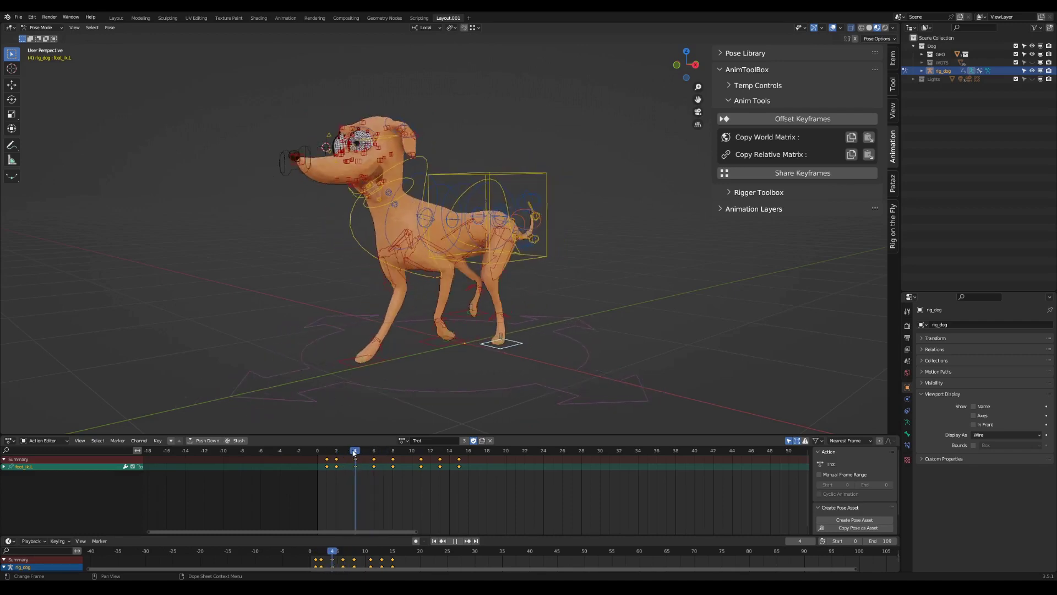
pyautogui.click(869, 138)
pyautogui.press('i')
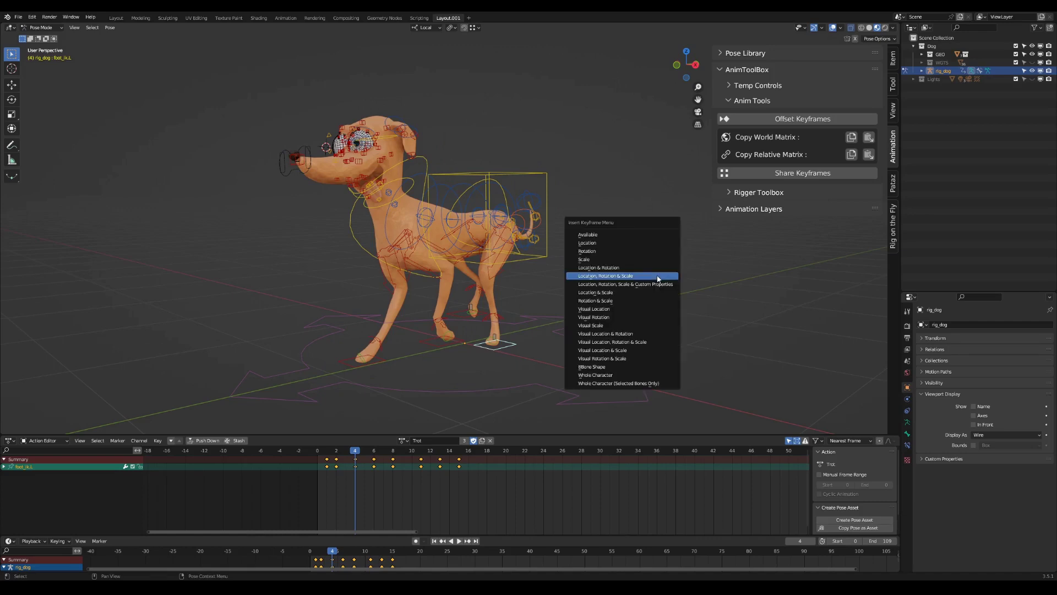
pyautogui.click(657, 276)
# Paste and keyframe the same world matrix on the foot control at frame 6, and scrub frames 2 to 6 to check it.
pyautogui.click(375, 453)
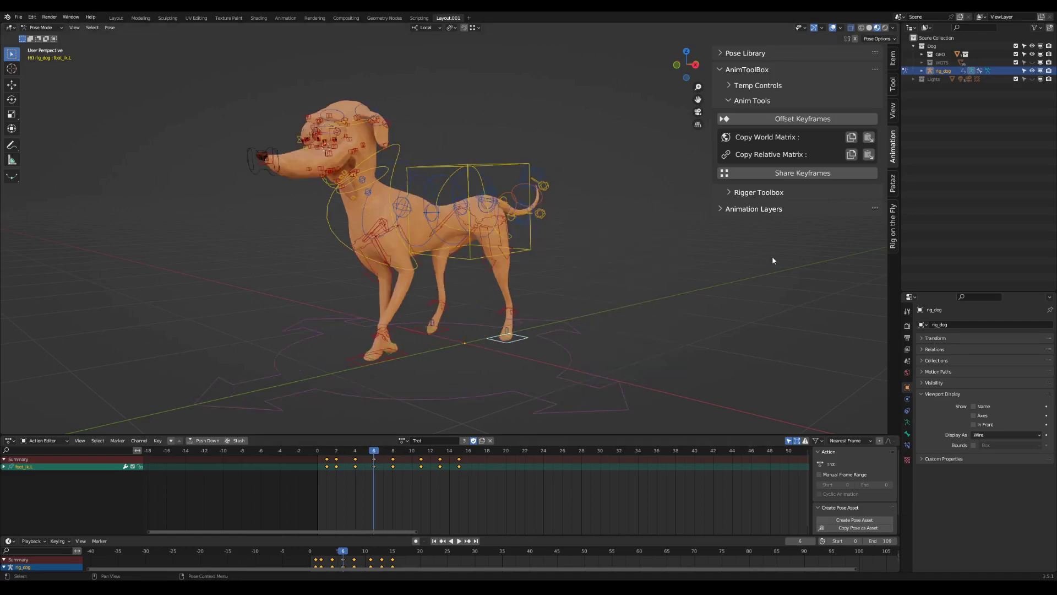
pyautogui.press('i')
pyautogui.click(645, 325)
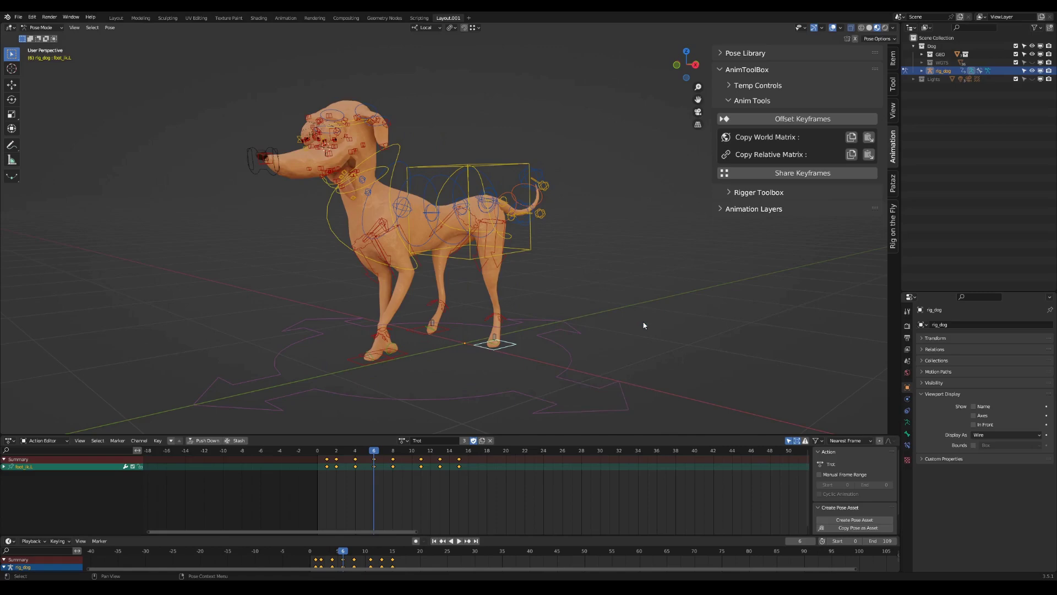
pyautogui.moveTo(335, 454); pyautogui.dragTo(374, 453)
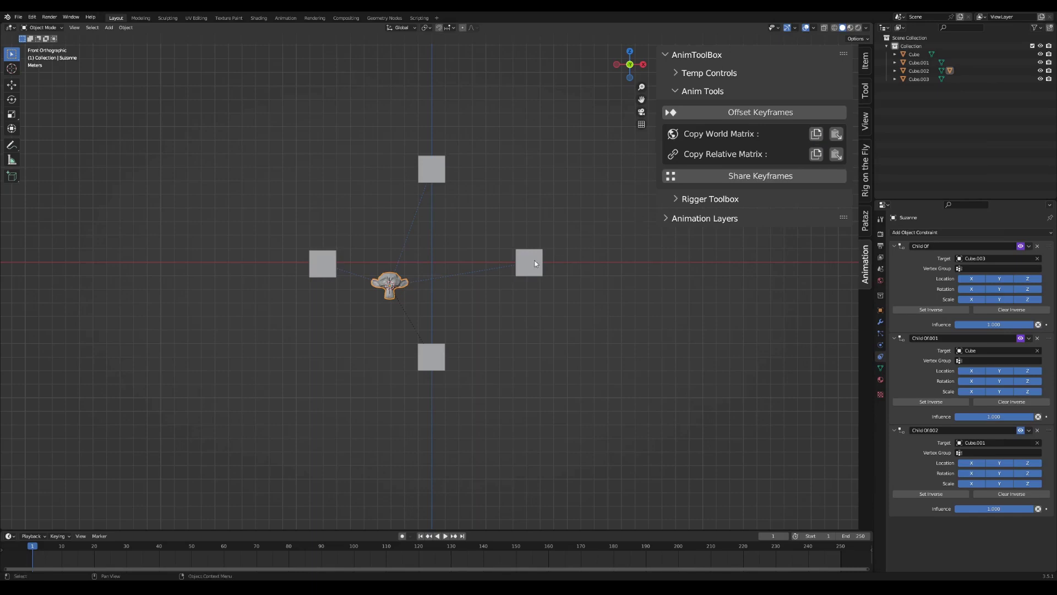
# Rotate the two cubes lying on the X axis, Cube.003 and Cube.001, which act as parents of the monkey head.
pyautogui.click(530, 265)
pyautogui.press('r')
pyautogui.click(542, 330)
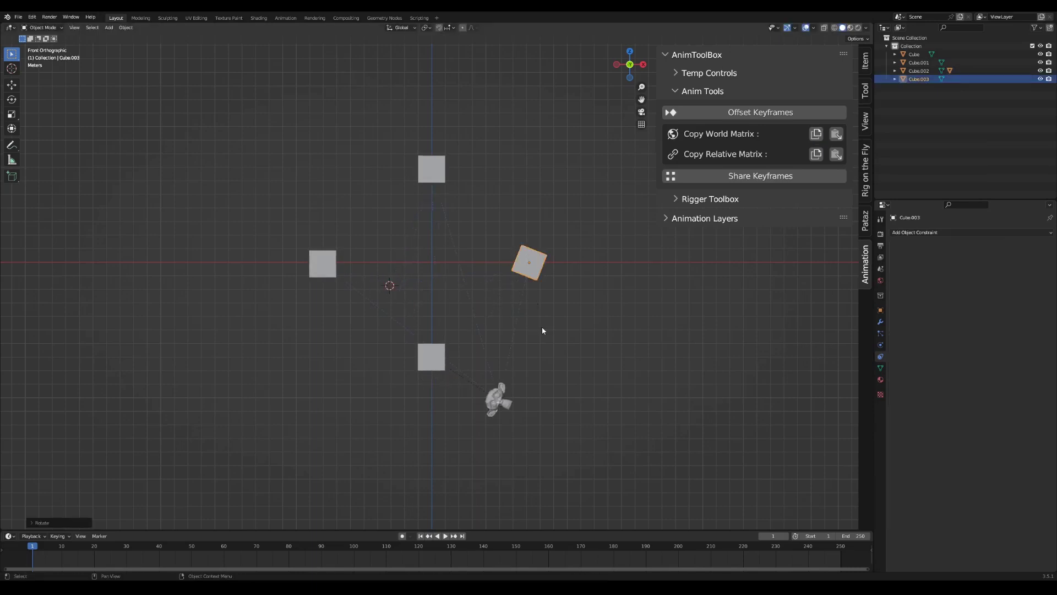
pyautogui.click(336, 263)
pyautogui.press('r')
pyautogui.click(463, 381)
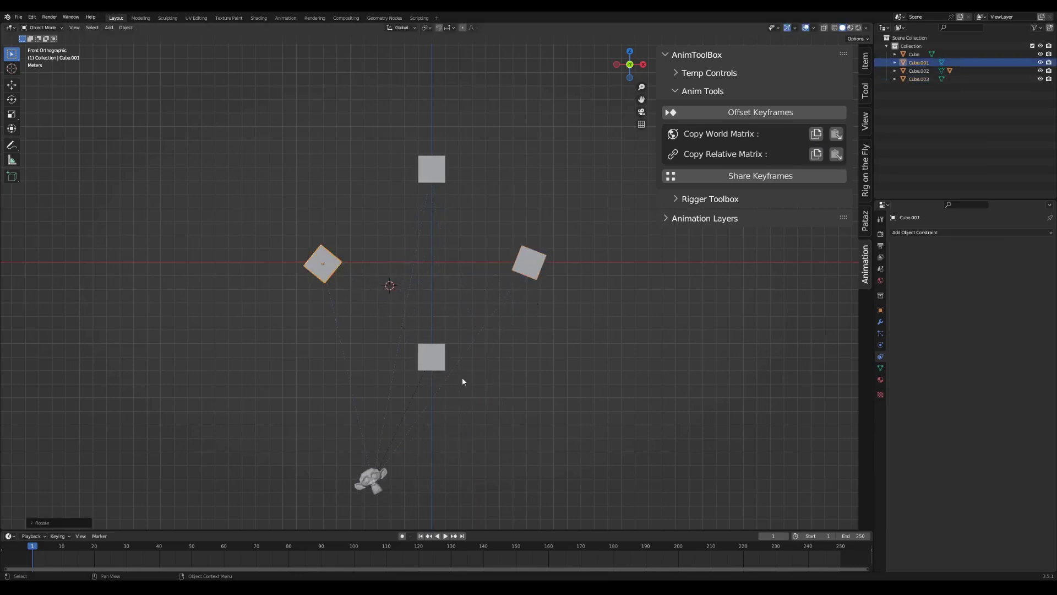
# Try to bring the constrained monkey head back by snapping it to the 3D cursor.
pyautogui.click(384, 468)
pyautogui.hotkey('shift', 's')
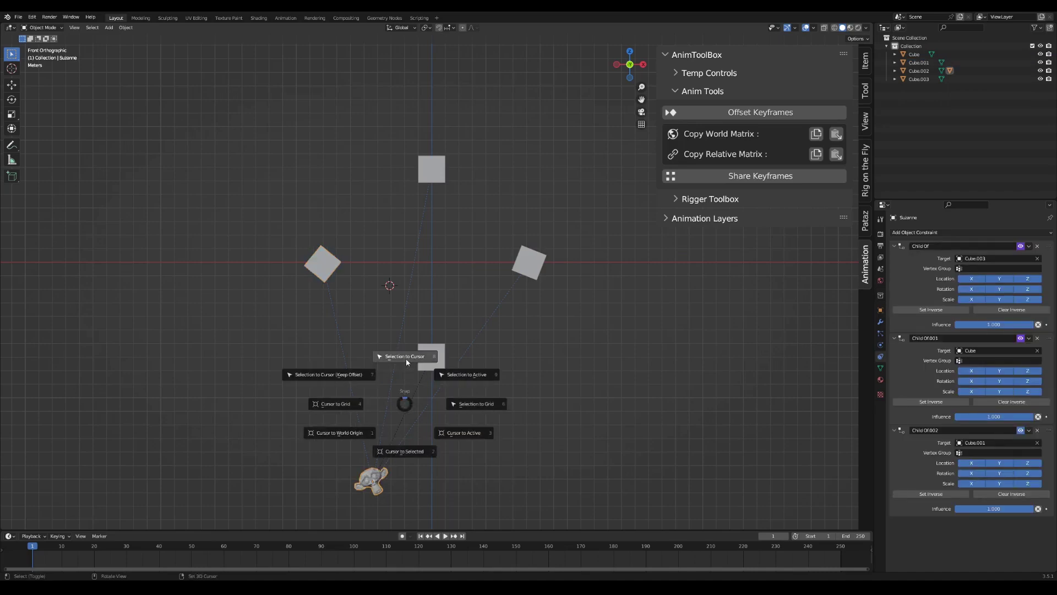
pyautogui.click(407, 358)
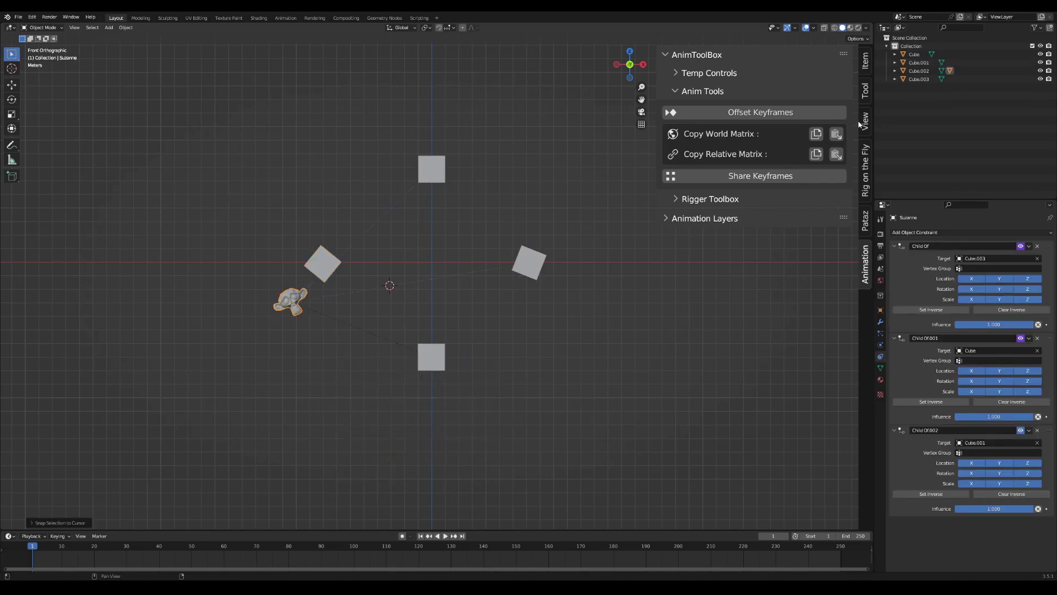
# Paste the copied world matrix onto the monkey head, displace it, and paste the world matrix again.
pyautogui.click(837, 135)
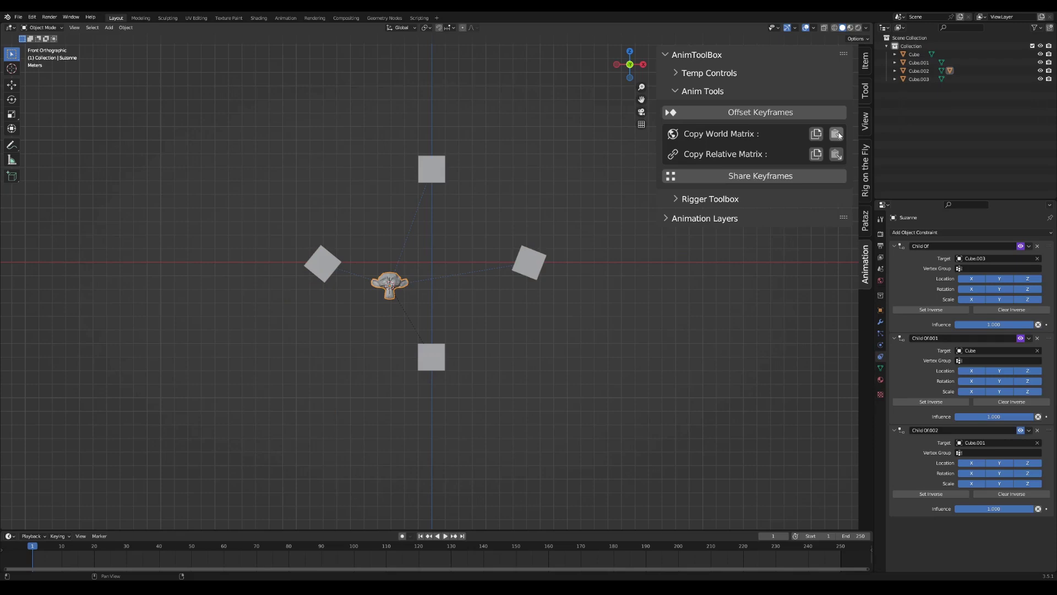
pyautogui.hotkey('ctrl', 'z')
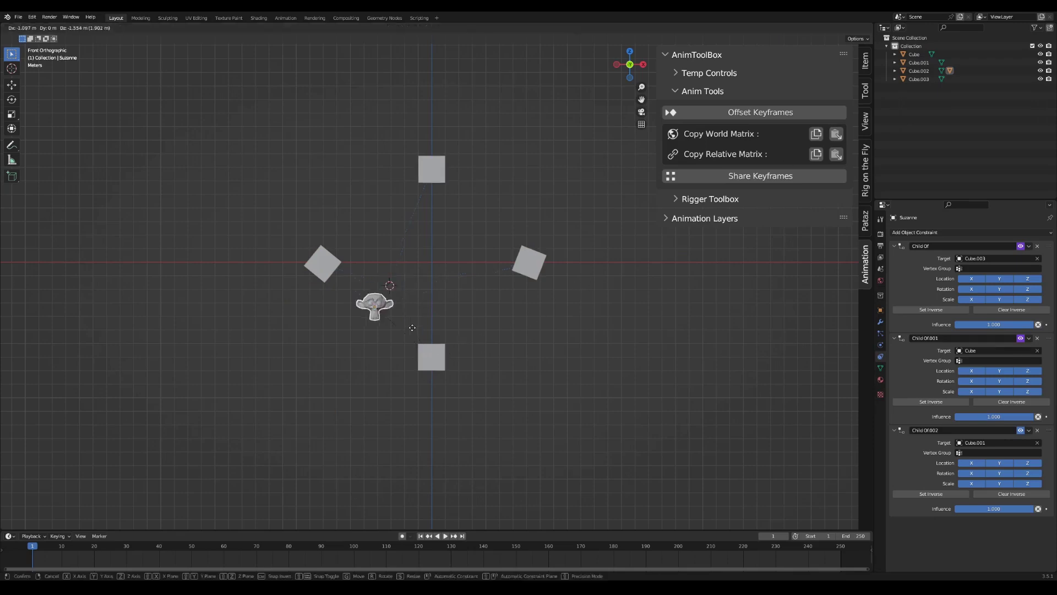
pyautogui.click(838, 134)
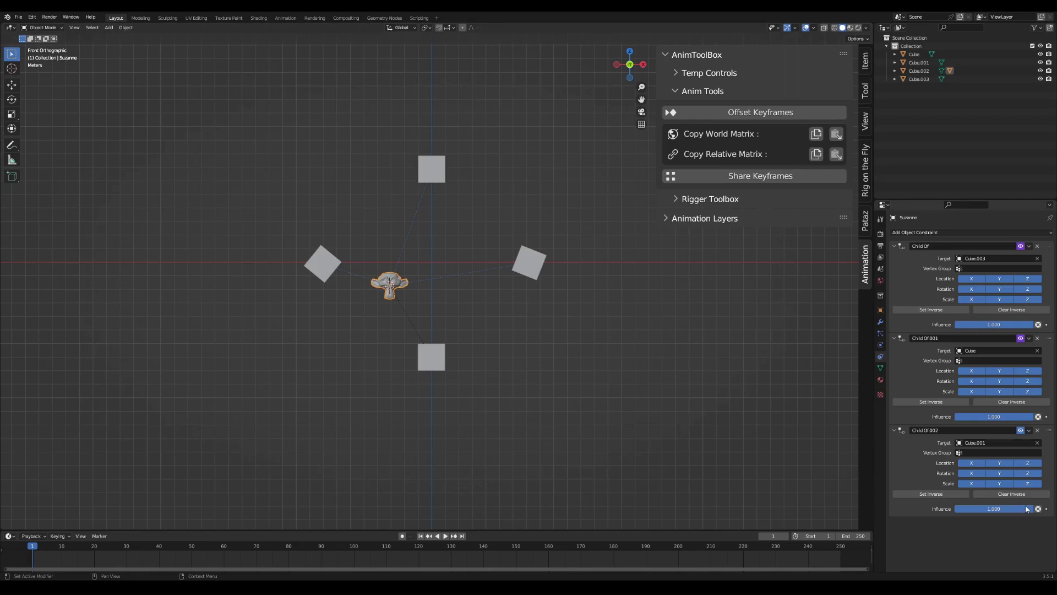
# Lower the monkey's Child Of influences to about 0.5, 0.700 for the second and 0.472 for the third, and paste the world matrix.
pyautogui.moveTo(1027, 509); pyautogui.dragTo(992, 508)
pyautogui.keyDown('ctrl'); pyautogui.moveTo(1029, 417); pyautogui.dragTo(1009, 417); pyautogui.keyUp('ctrl')
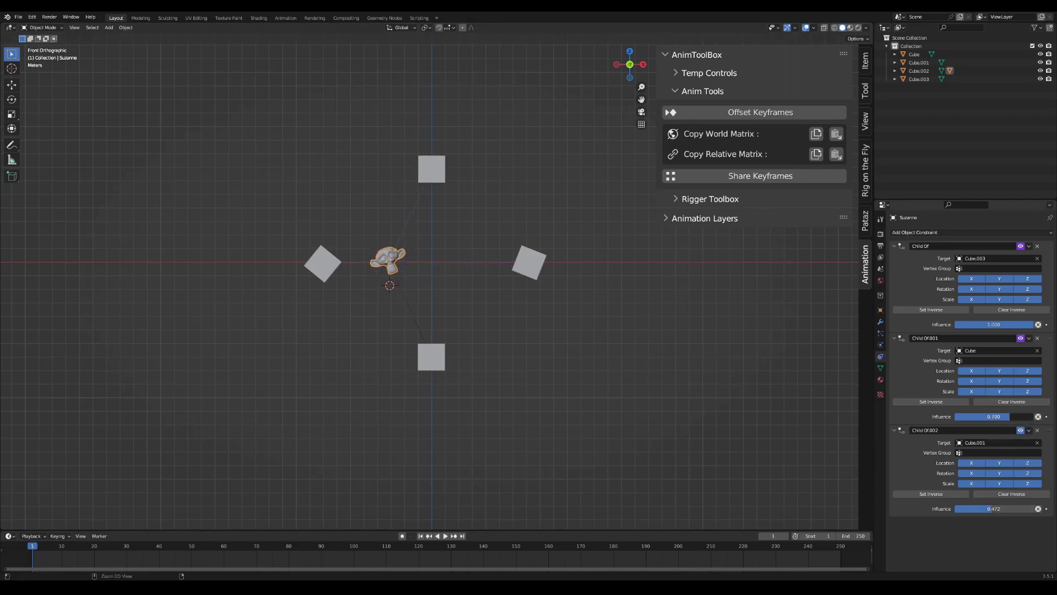
pyautogui.keyDown('ctrl'); pyautogui.moveTo(1025, 324); pyautogui.dragTo(996, 325); pyautogui.keyUp('ctrl')
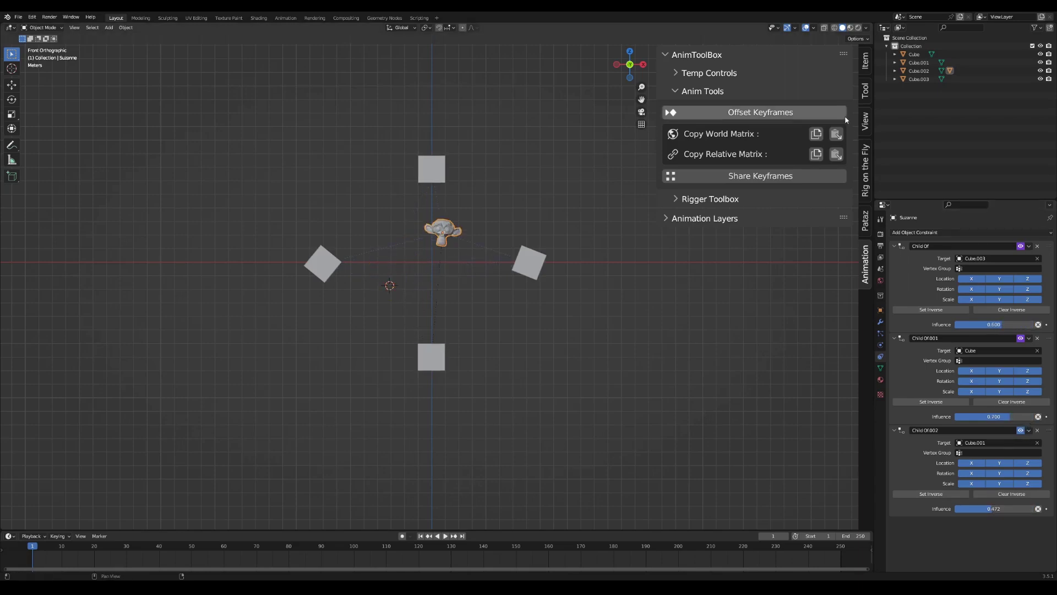
pyautogui.click(837, 136)
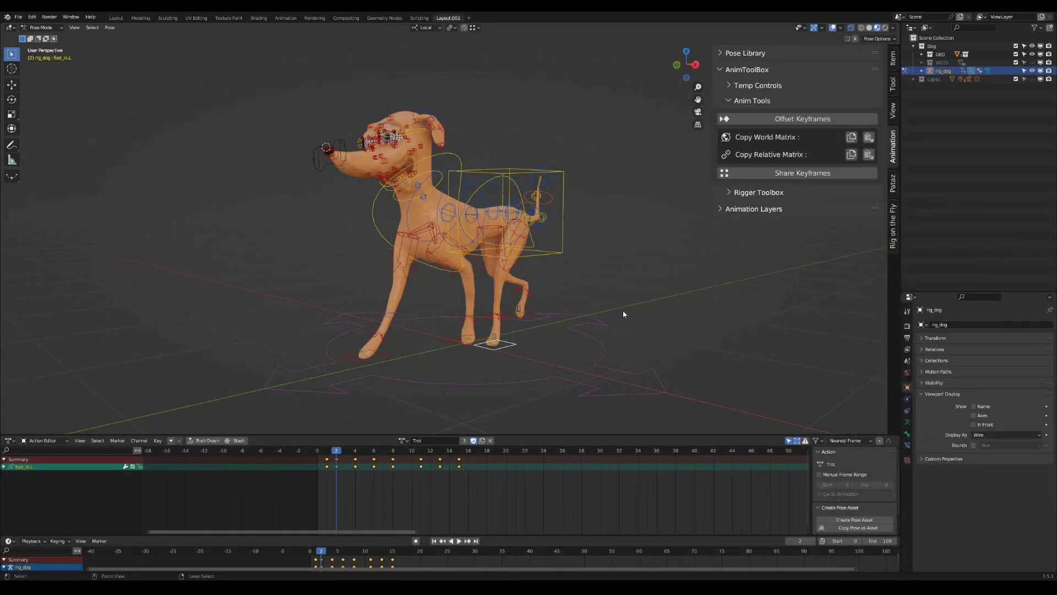
# Leave Pose Mode on the dog rig, add a 2 m cube and paste the foot's copied world matrix onto it.
pyautogui.hotkey('ctrl', 'Tab')
pyautogui.hotkey('shift', 'a')
pyautogui.moveTo(623, 311)
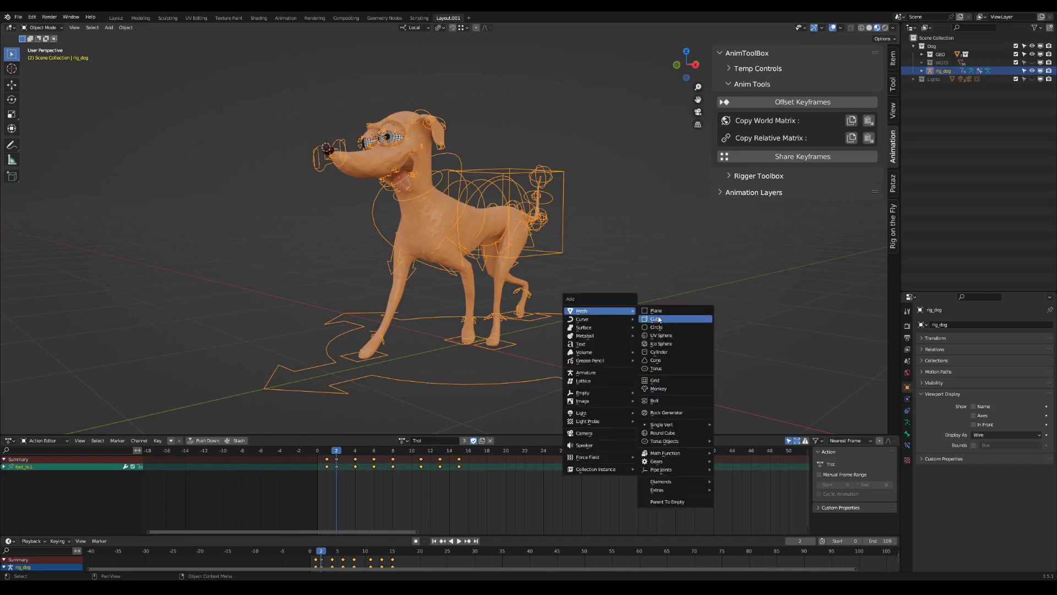
pyautogui.click(656, 319)
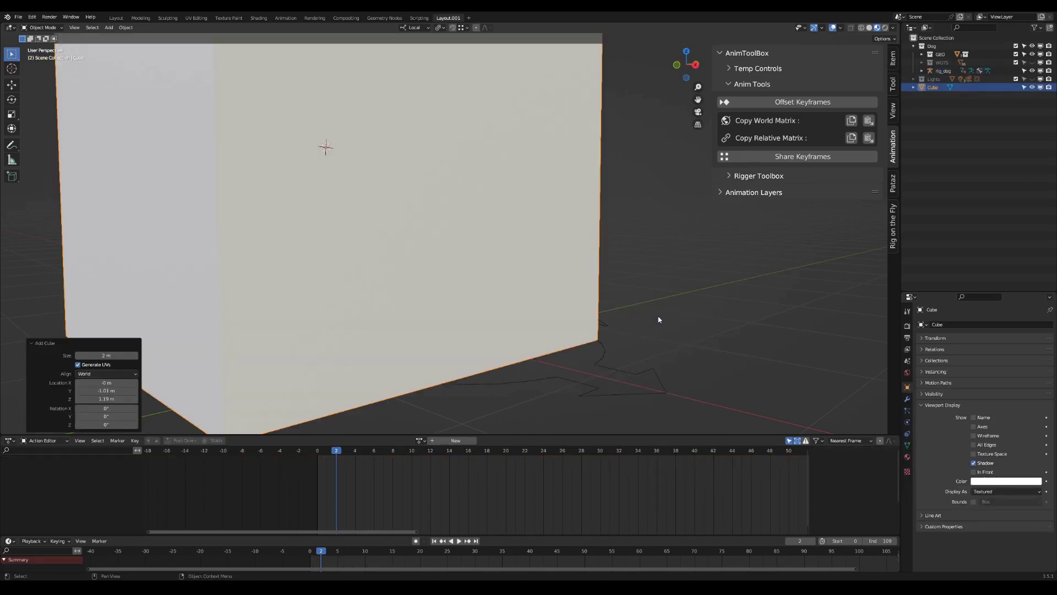
pyautogui.click(867, 122)
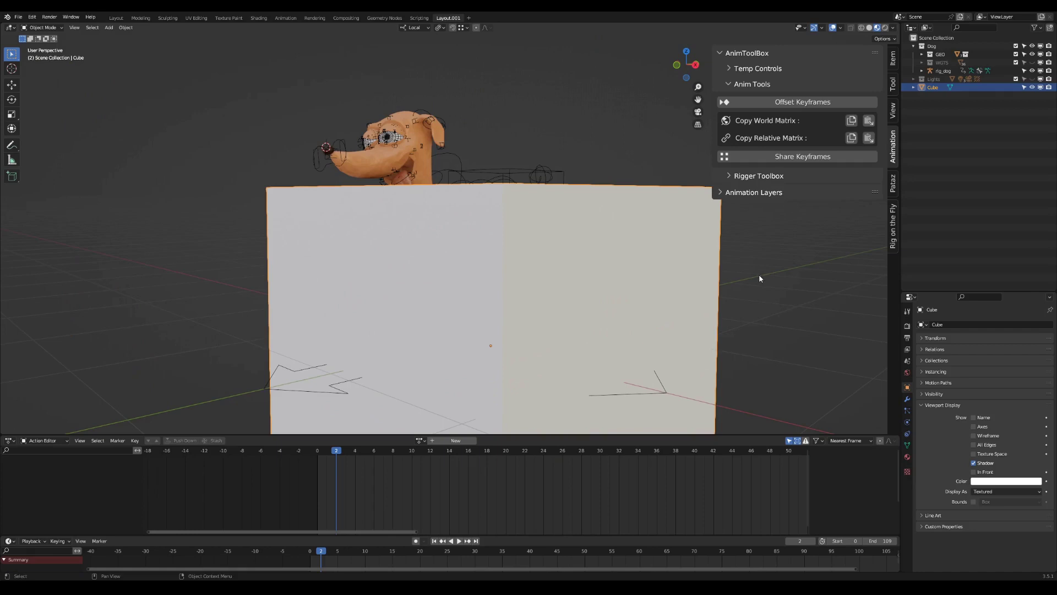
# Scale the cube to about 0.04 to check its placement at the foot, and delete it.
pyautogui.press('s')
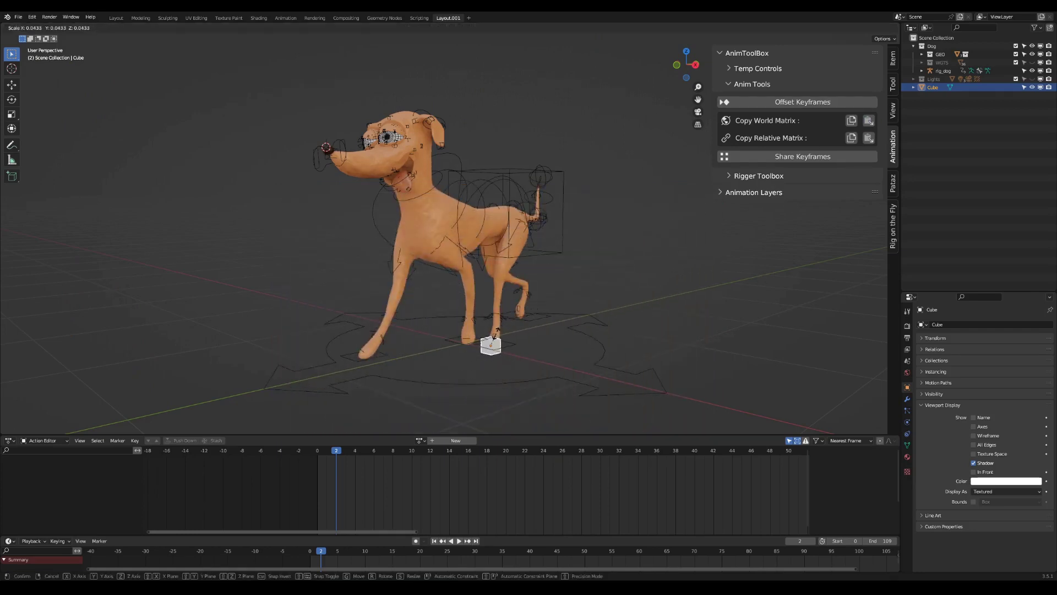
pyautogui.click(506, 350)
pyautogui.press('x')
pyautogui.click(515, 355)
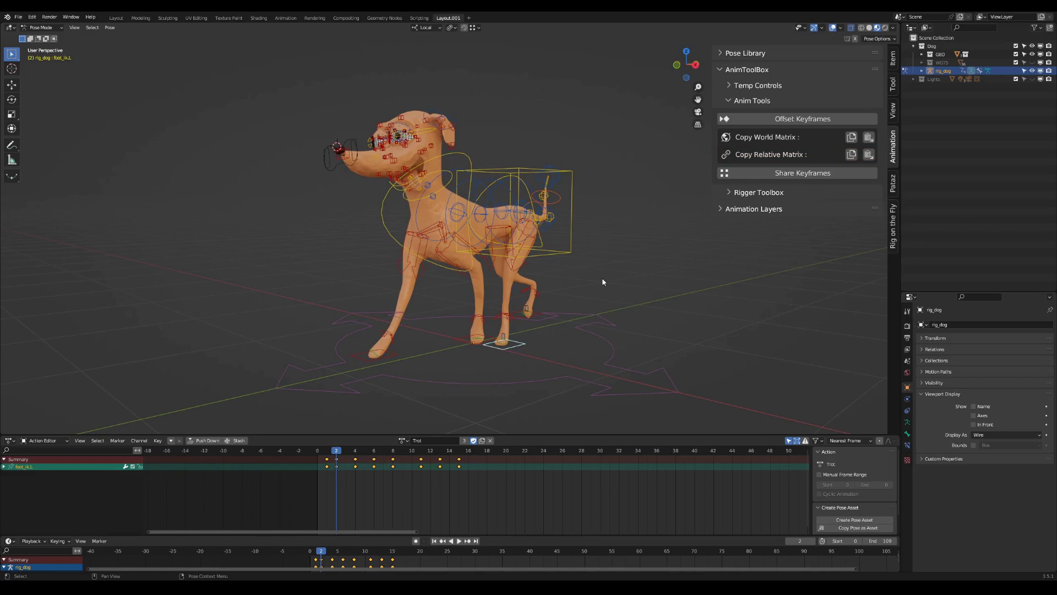
# Add a new bone to the dog rig at the muzzle in Edit Mode, and return to Pose Mode.
pyautogui.click(342, 160)
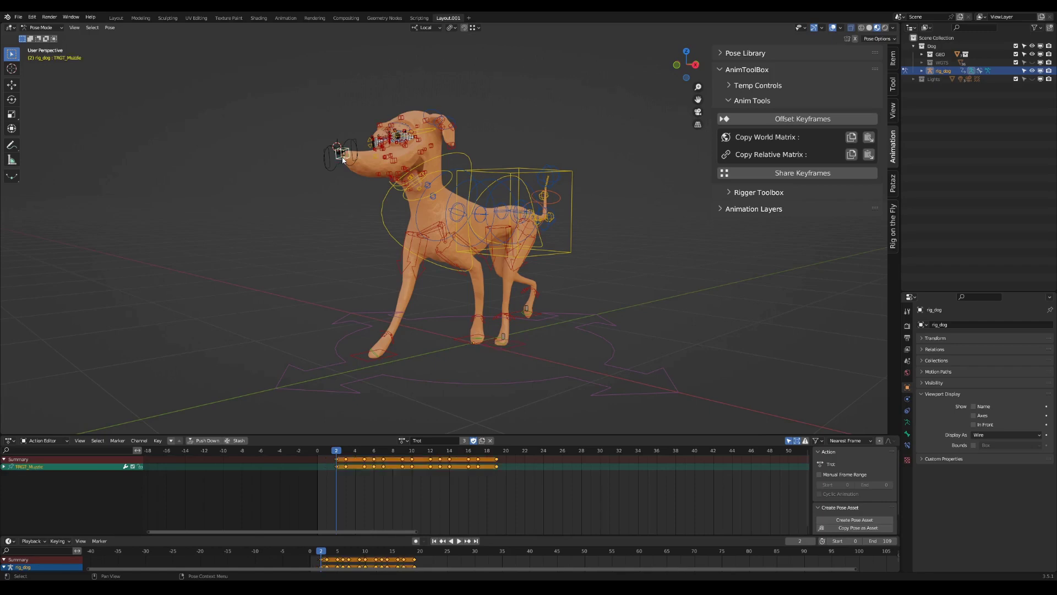
pyautogui.press('Tab')
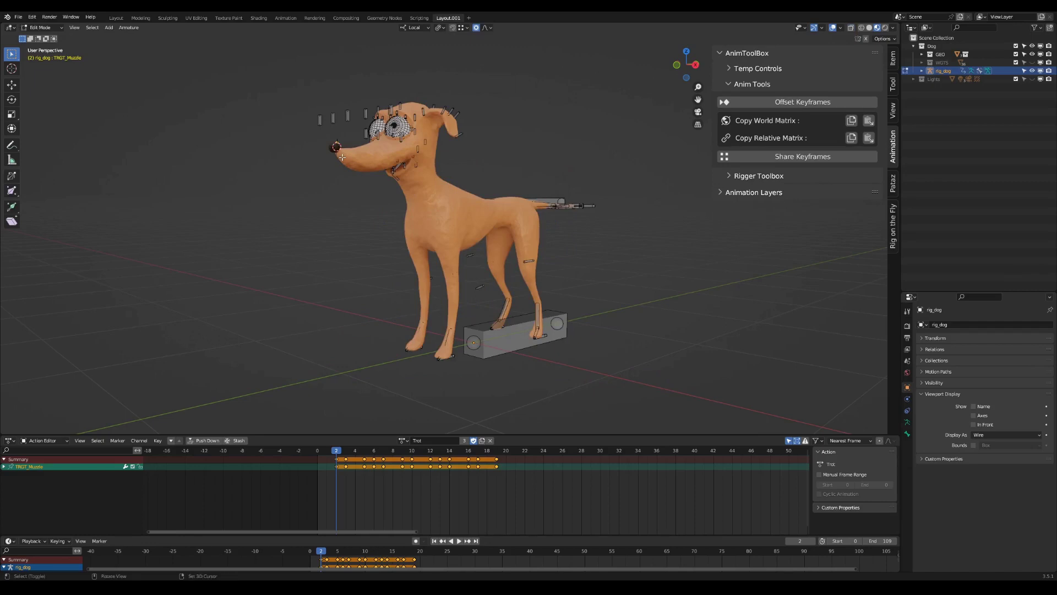
pyautogui.hotkey('shift', 's')
pyautogui.click(345, 206)
pyautogui.hotkey('shift', 'a')
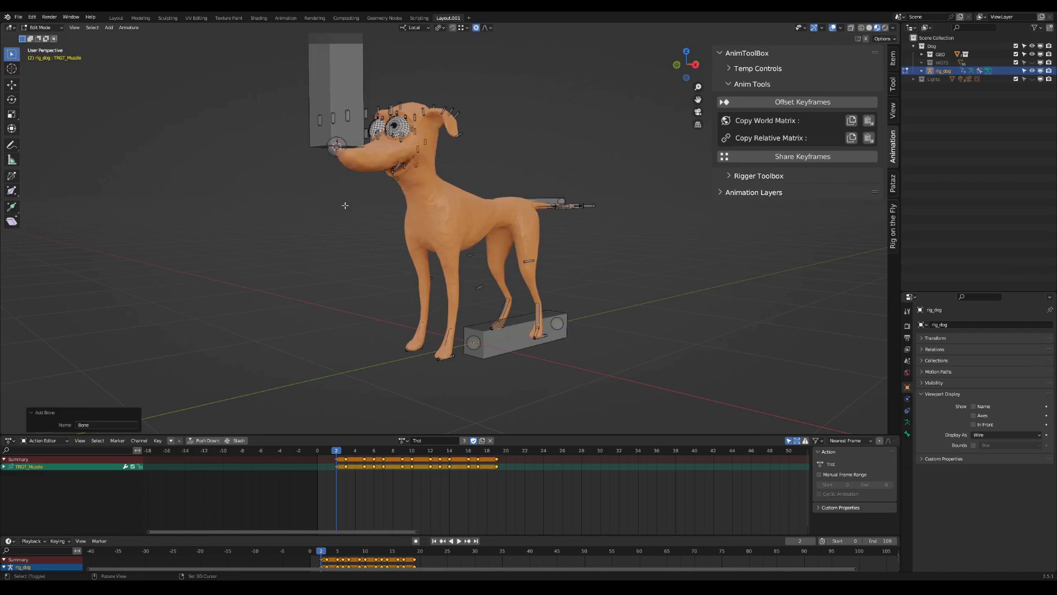
pyautogui.press('Tab')
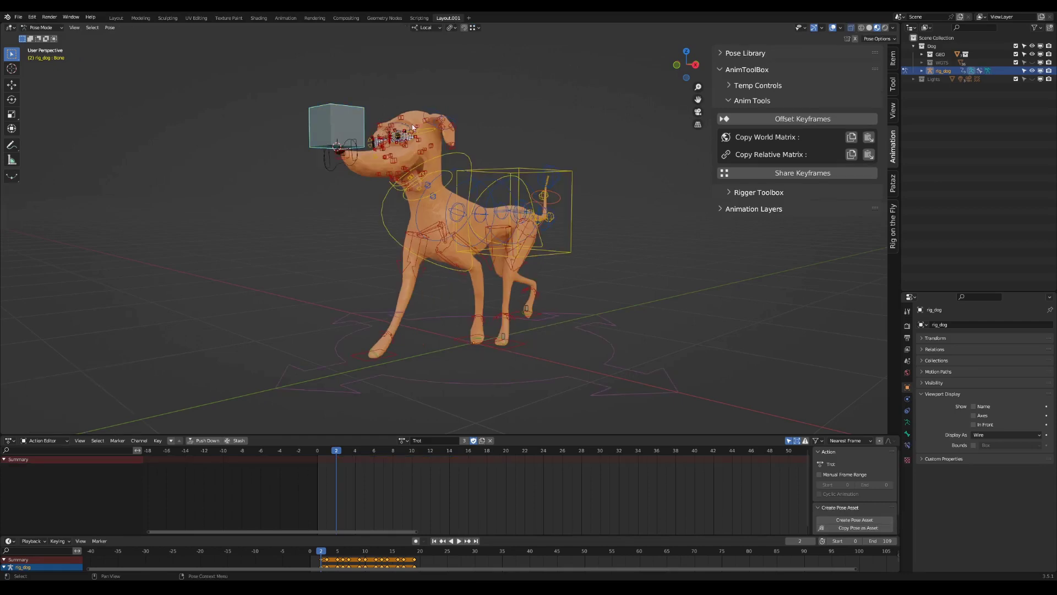
# Select the head control together with the new bone and share the head's keyframes with it.
pyautogui.click(431, 130)
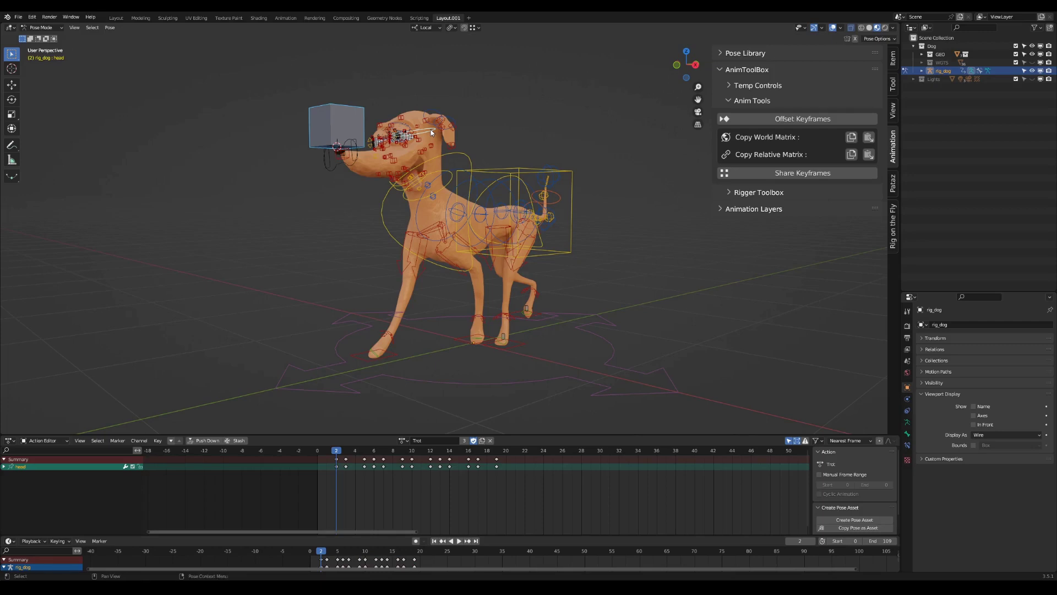
pyautogui.click(843, 172)
pyautogui.click(843, 172)
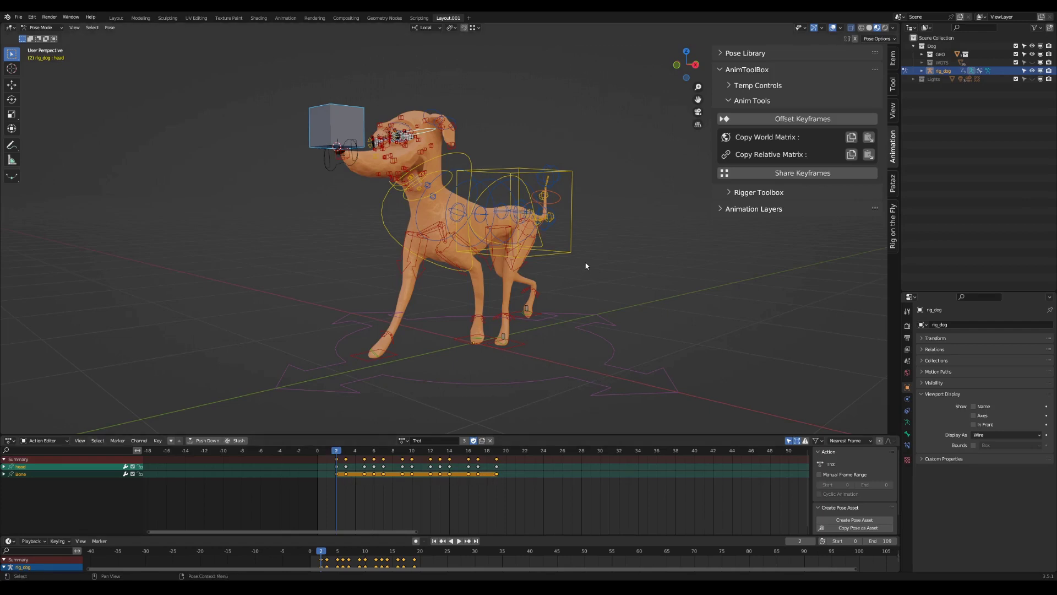
pyautogui.moveTo(588, 256); pyautogui.dragTo(591, 256, button='middle')
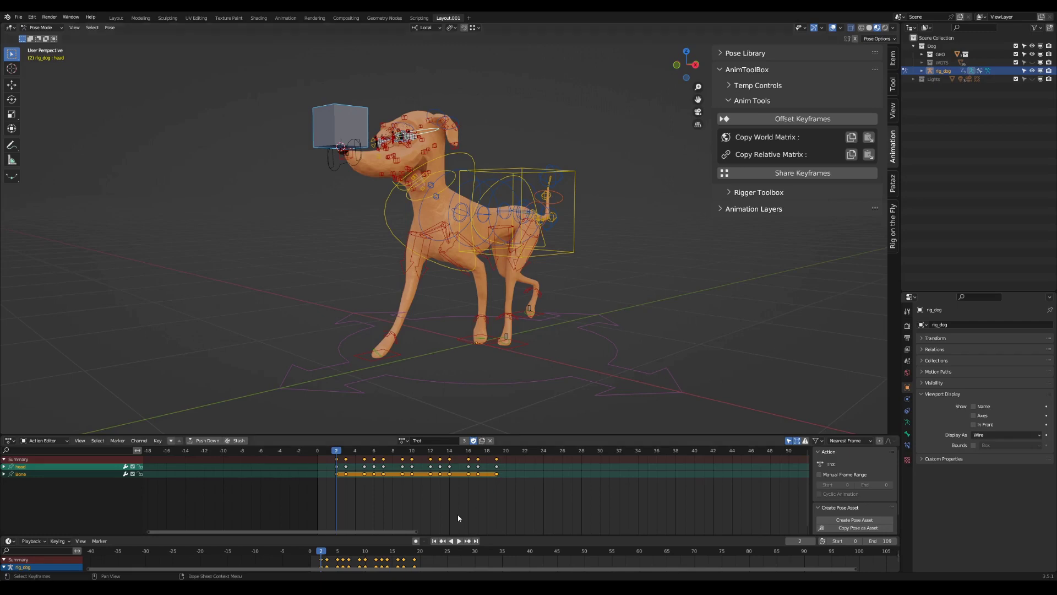
# Turn on auto keying and paste the relative matrix onto the new bone alone at frame 3.
pyautogui.click(416, 542)
pyautogui.click(350, 115)
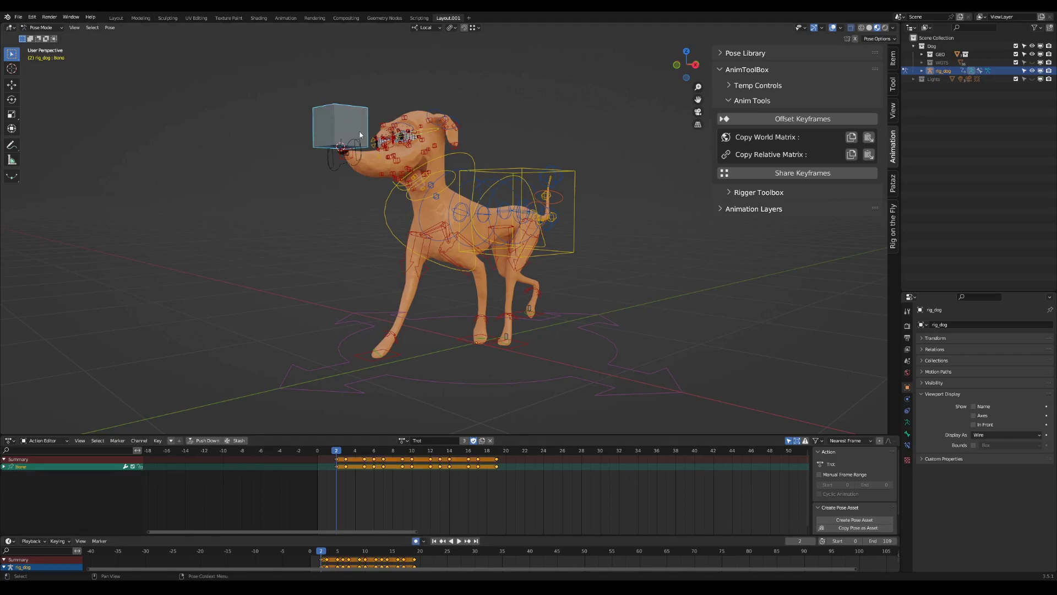
pyautogui.moveTo(493, 279); pyautogui.dragTo(497, 278, button='middle')
pyautogui.press('Right')
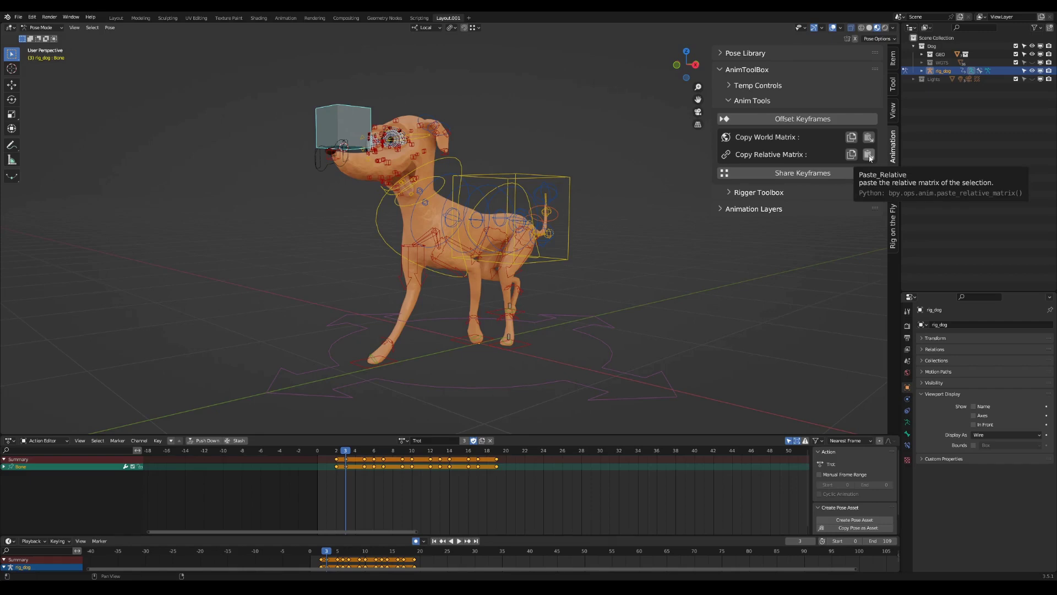
pyautogui.click(869, 156)
# Paste the relative matrix onto the bone at its shared keyframes on frames 5, 6, 7, 9 and 10.
pyautogui.press('Right')
pyautogui.press('Right')
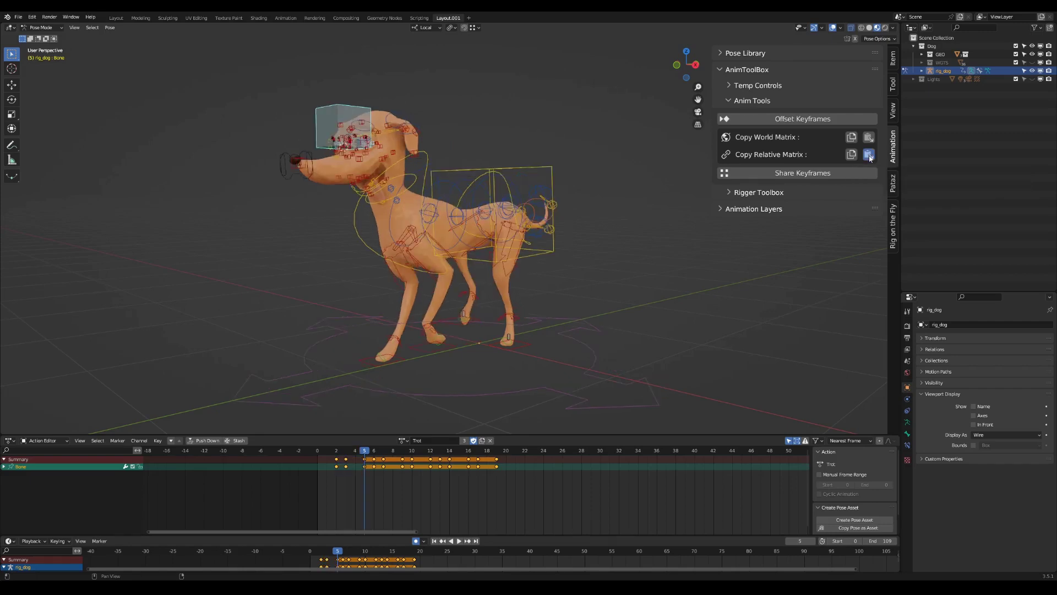
pyautogui.click(869, 156)
pyautogui.press('Right')
pyautogui.click(868, 157)
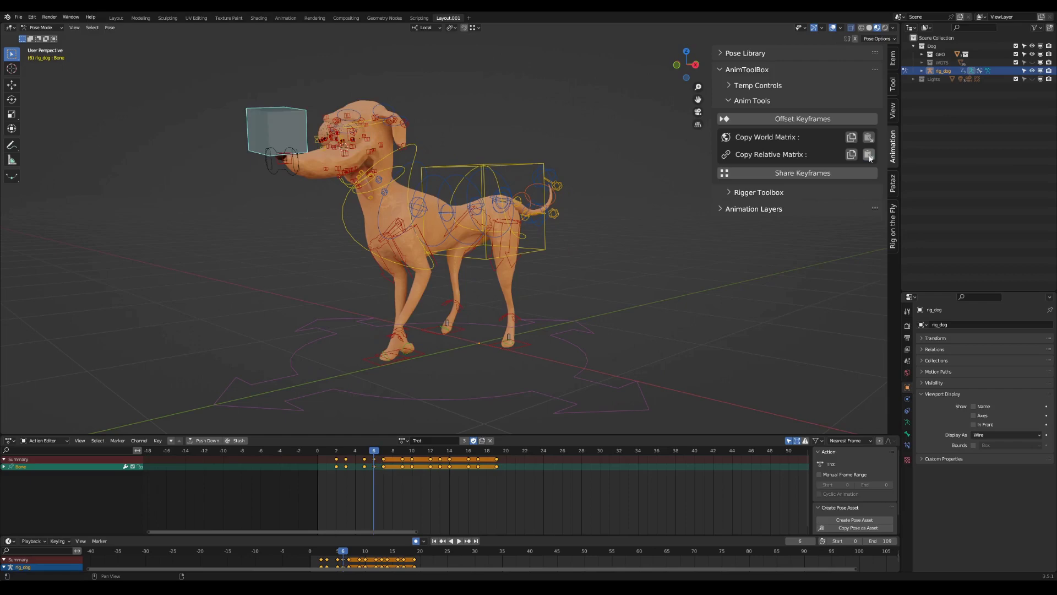
pyautogui.press('Right')
pyautogui.click(869, 157)
pyautogui.press('Up')
pyautogui.click(870, 156)
pyautogui.press('Up')
pyautogui.click(869, 157)
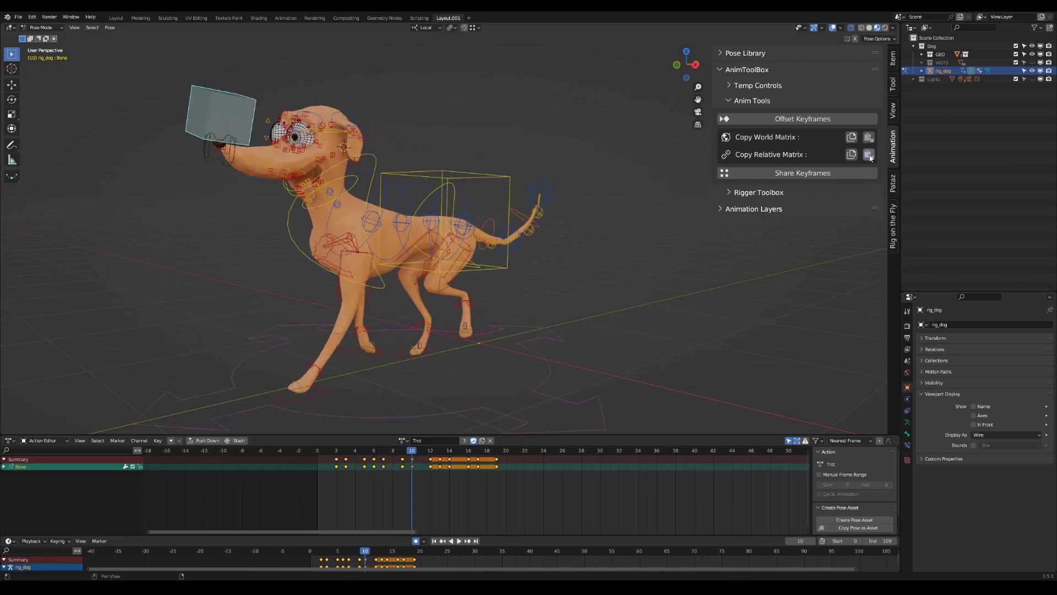
# Scrub the bone's motion up to frame 12, paste the relative matrix there, and step back to frame 10 to check it.
pyautogui.moveTo(353, 451); pyautogui.dragTo(428, 453)
pyautogui.press('space')
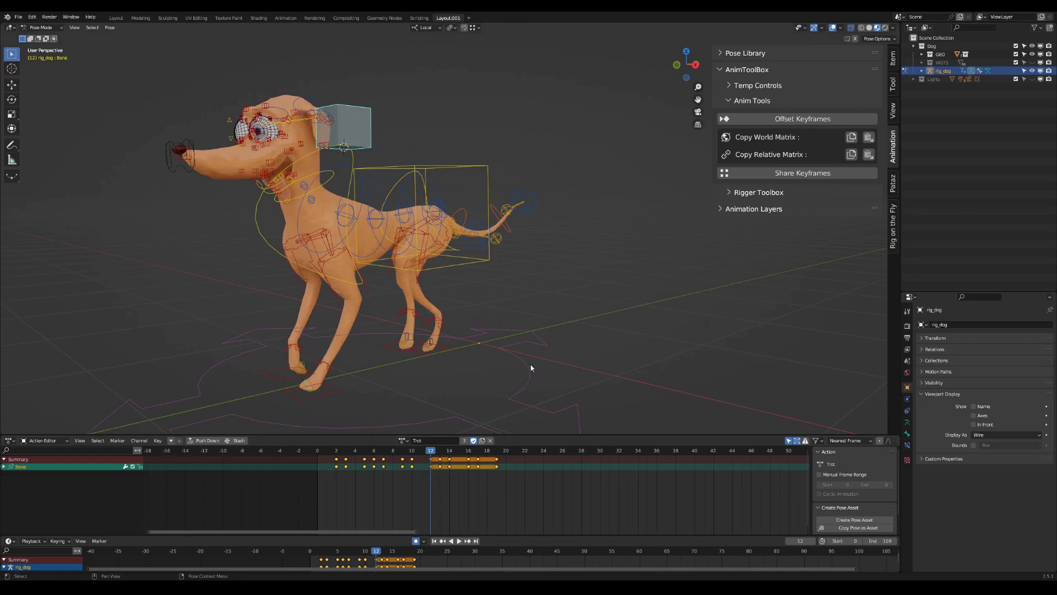
pyautogui.click(869, 155)
pyautogui.press('Left')
pyautogui.press('Left')
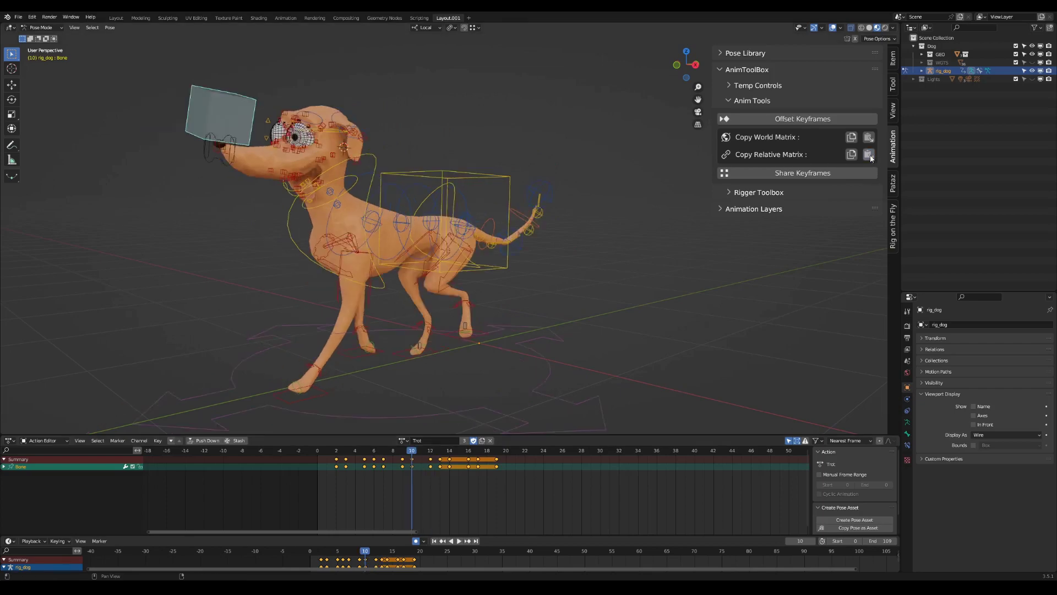
# Paste the relative matrix onto the bone at its remaining shared keyframes from frame 13 onward, and play the animation from near its start.
pyautogui.press('Up')
pyautogui.press('Up')
pyautogui.click(870, 156)
pyautogui.press('Up')
pyautogui.click(870, 156)
pyautogui.press('Up')
pyautogui.click(870, 156)
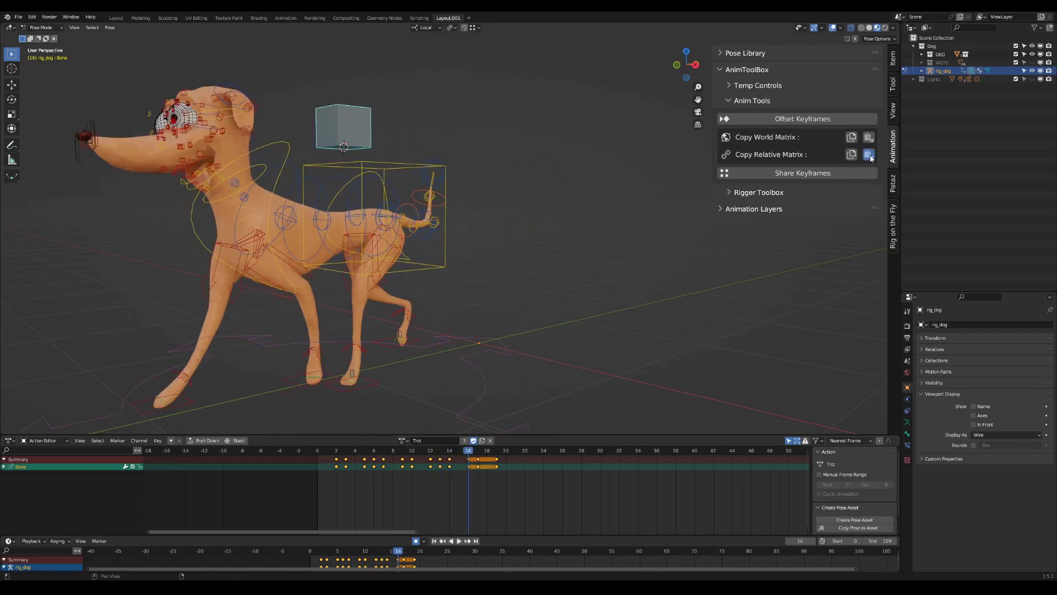
pyautogui.press('Up')
pyautogui.click(870, 157)
pyautogui.press('Up')
pyautogui.click(870, 157)
pyautogui.click(334, 453)
pyautogui.press('space')
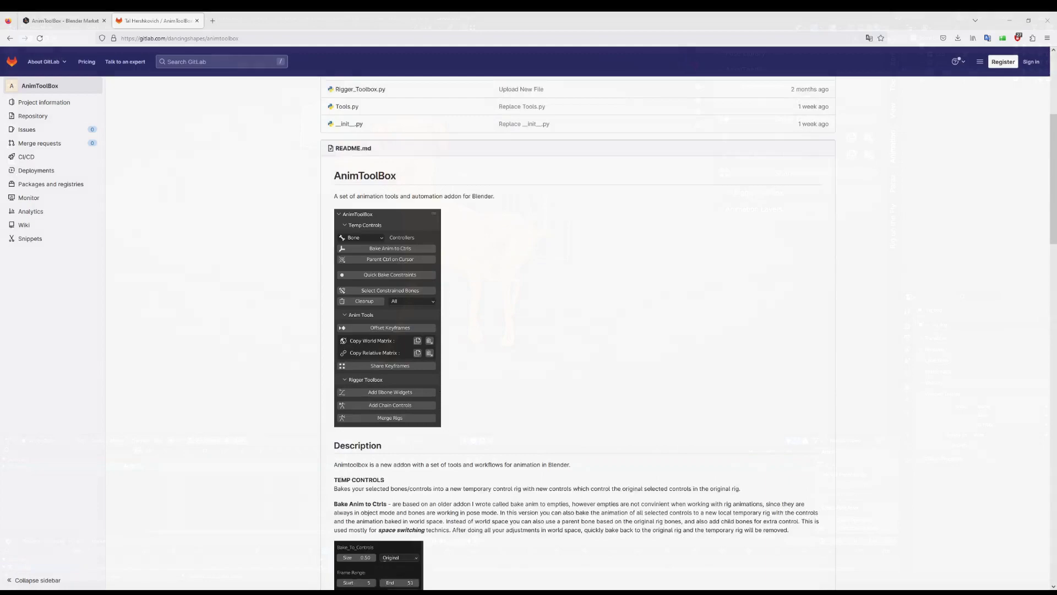
# Switch to the web browser and look through AnimToolBox's README on GitLab down to the project status, and its Blender Market product page down to the roadmap.
pyautogui.scroll(-15, 578, 331)
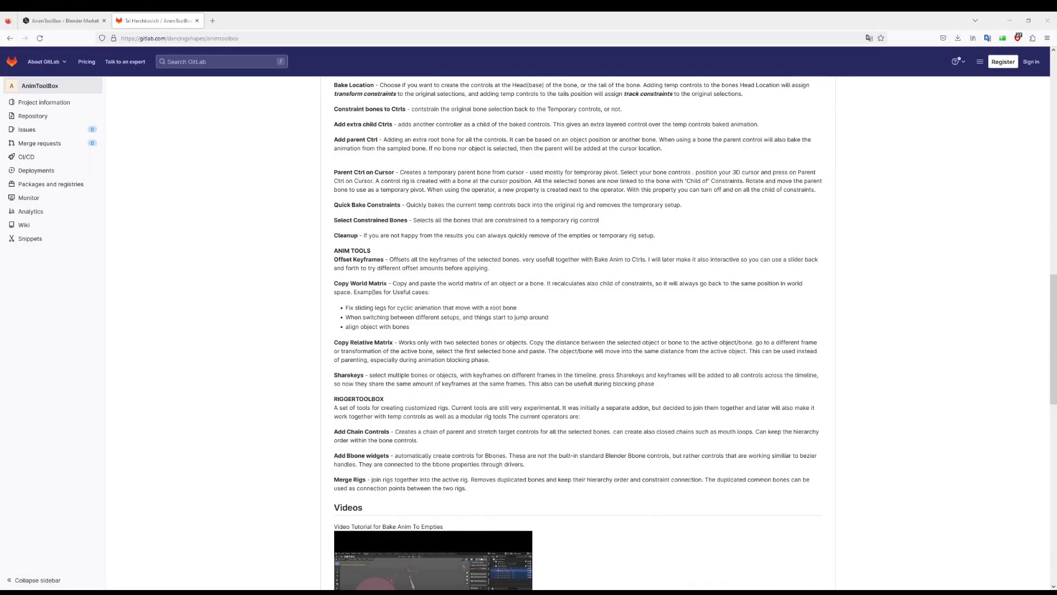
pyautogui.scroll(-12, 578, 330)
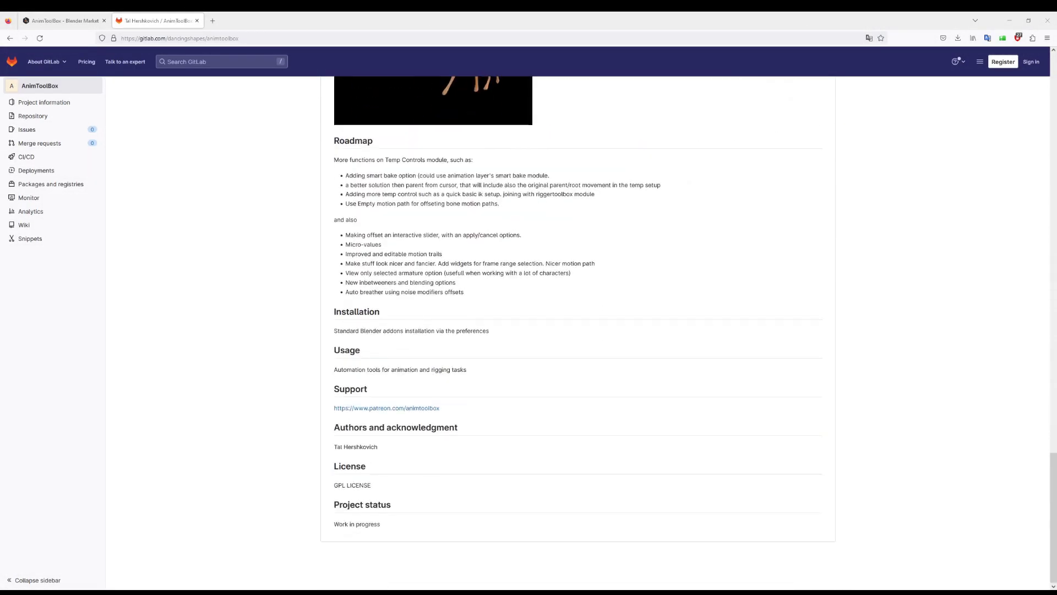
pyautogui.click(62, 20)
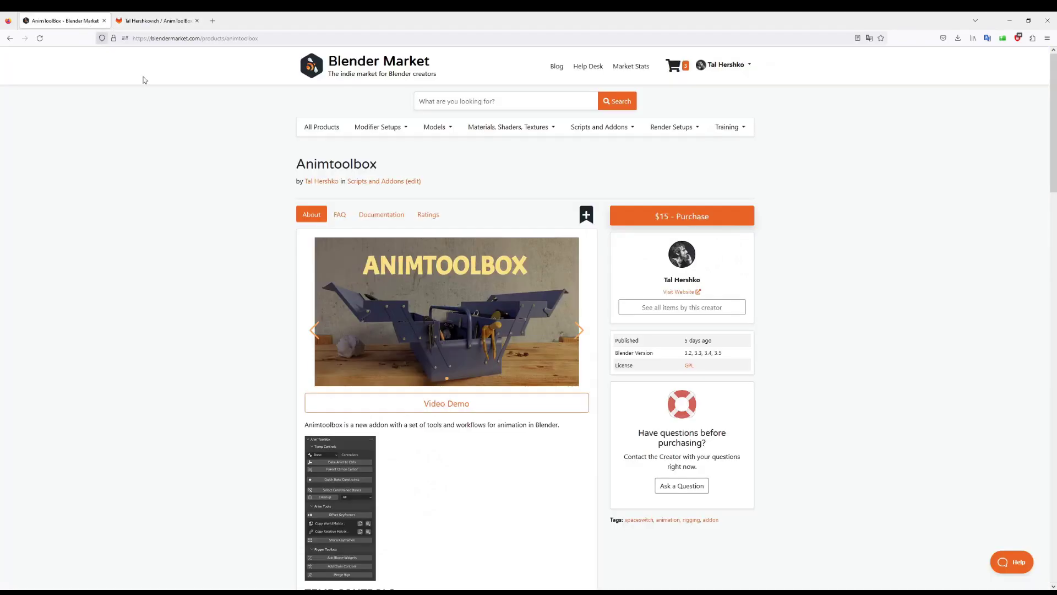
pyautogui.scroll(-3, 925, 298)
pyautogui.scroll(-10, 925, 298)
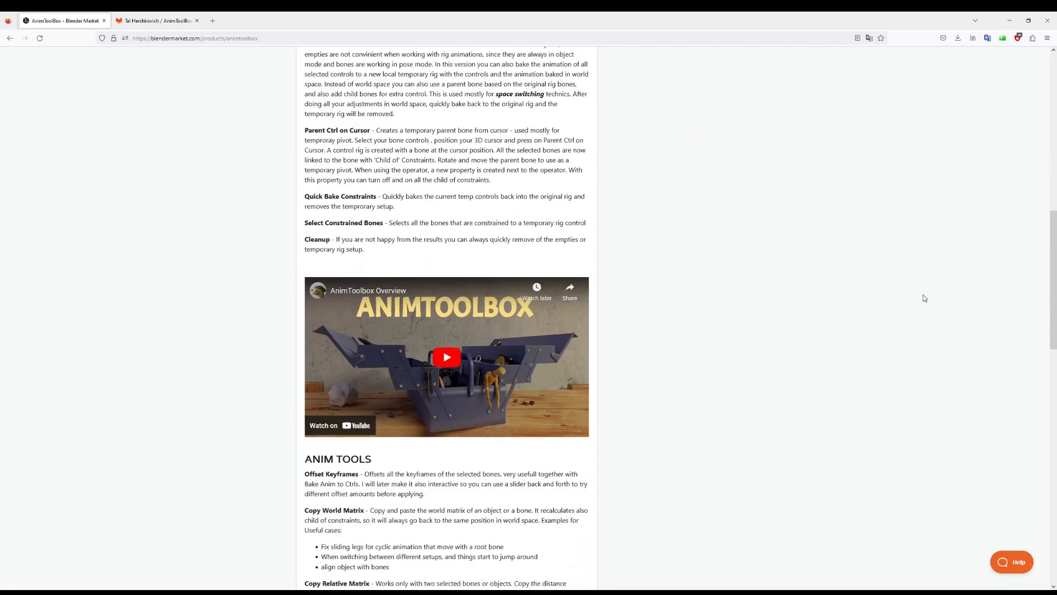
pyautogui.scroll(-10, 925, 298)
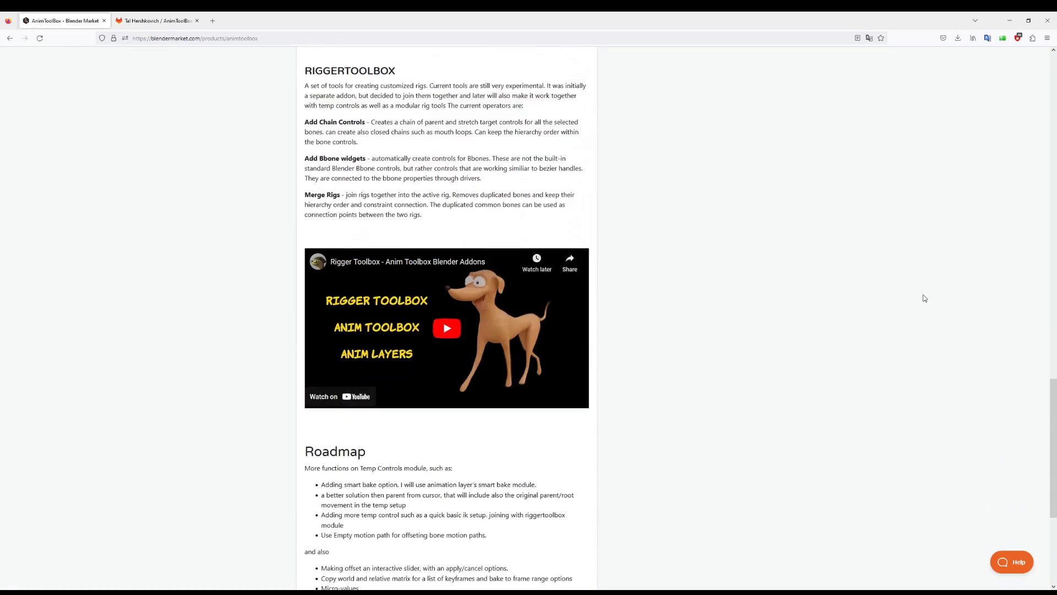